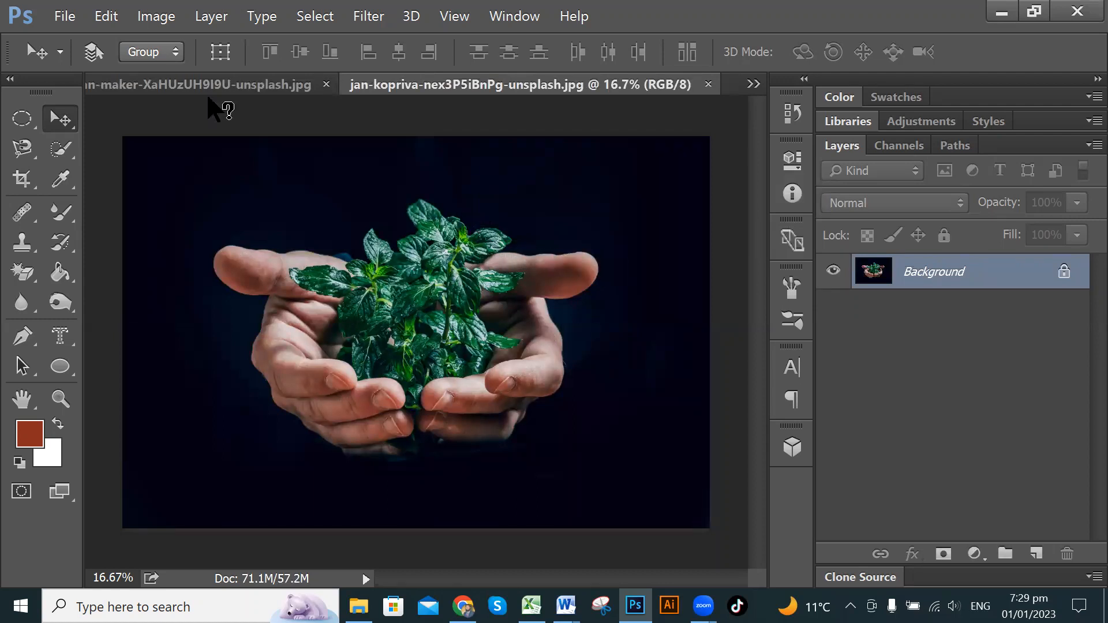
Step: Switch to the tolga-ulkan-ewm7ILRwCMs-unsplash.jpg duck photo and duplicate its Background layer
click(212, 85)
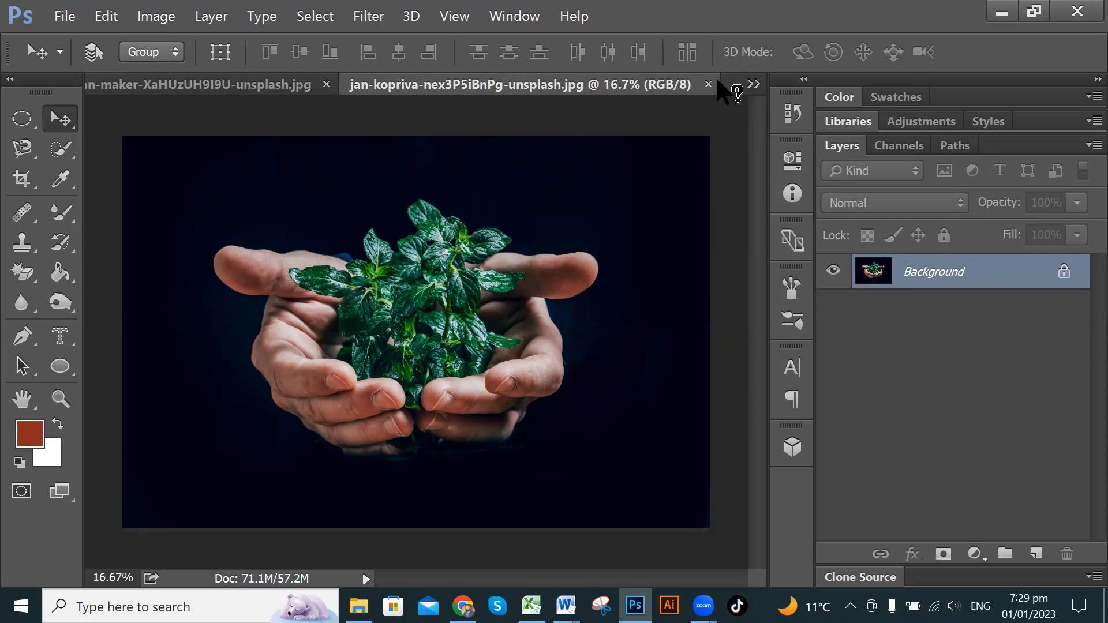
click(753, 84)
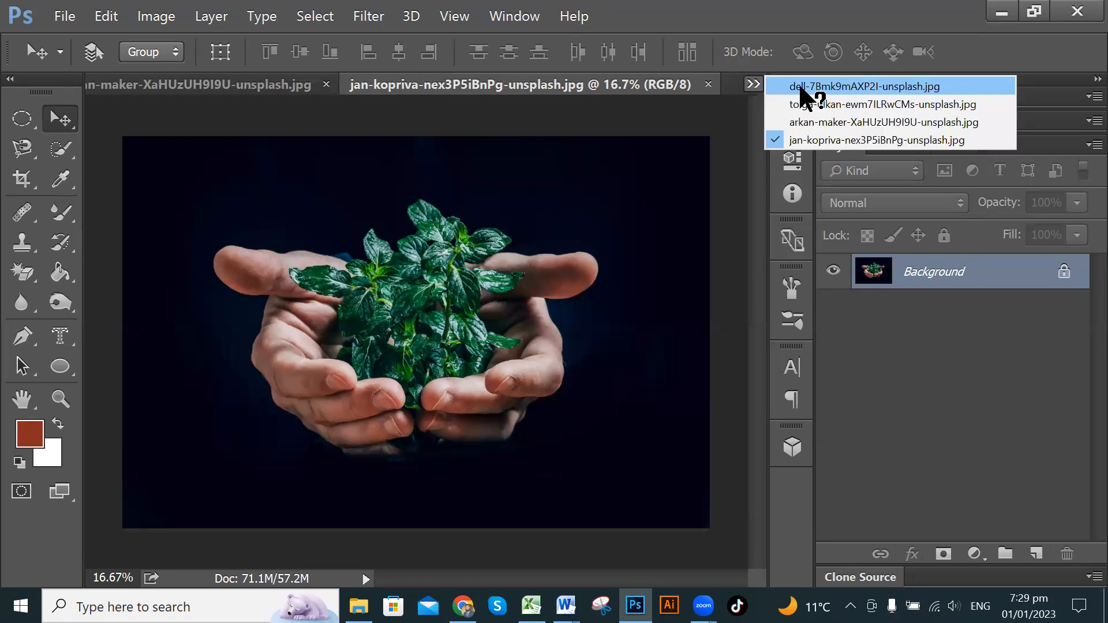
click(802, 87)
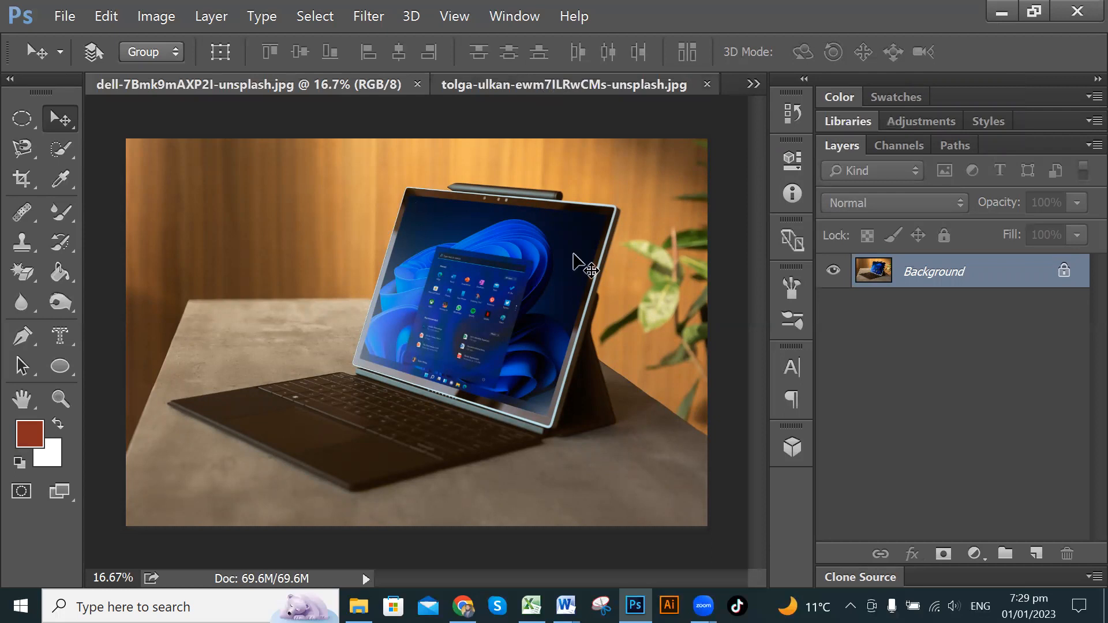
key(ctrl+Tab)
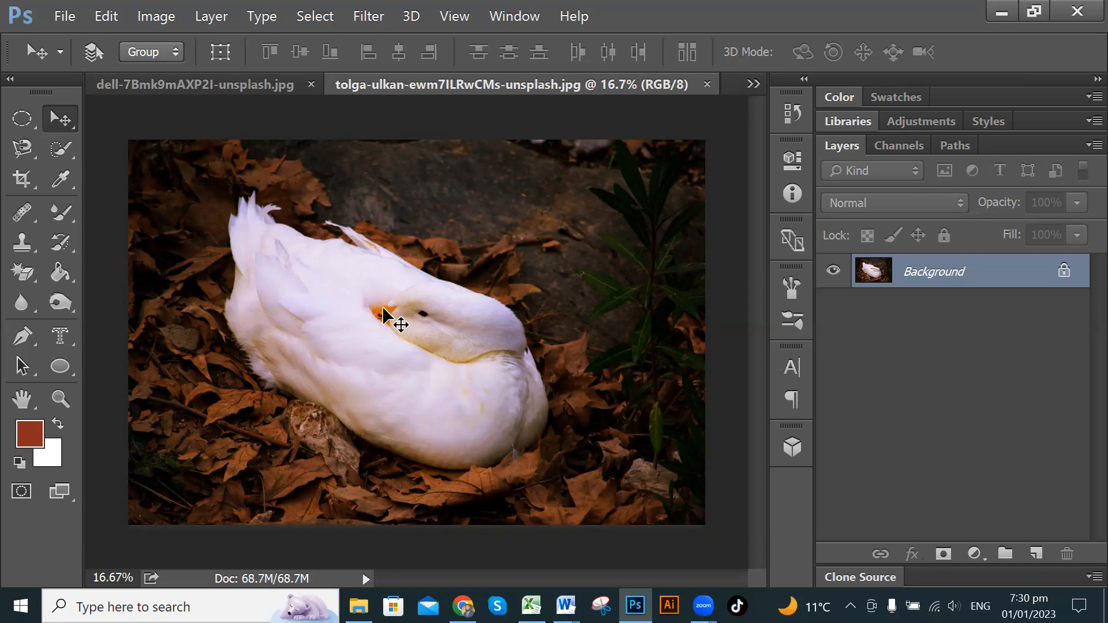
key(ctrl)
key(ctrl+j)
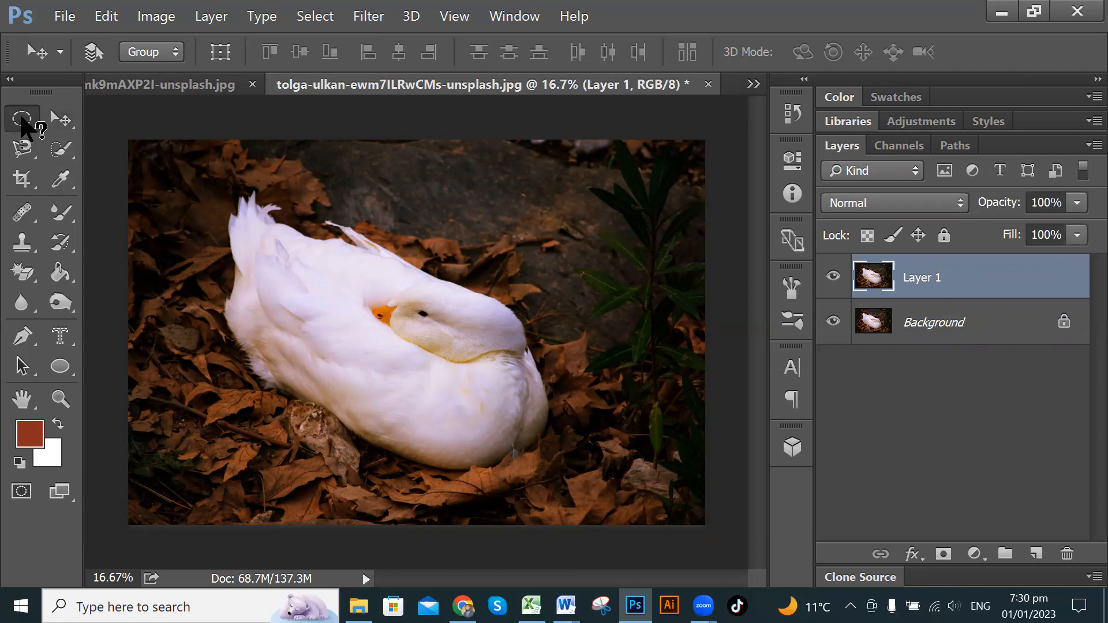
Step: Select the white duck by tracing its outline with the Magnetic Lasso Tool at 0 px feather, closing the path at the back feather
click(22, 118)
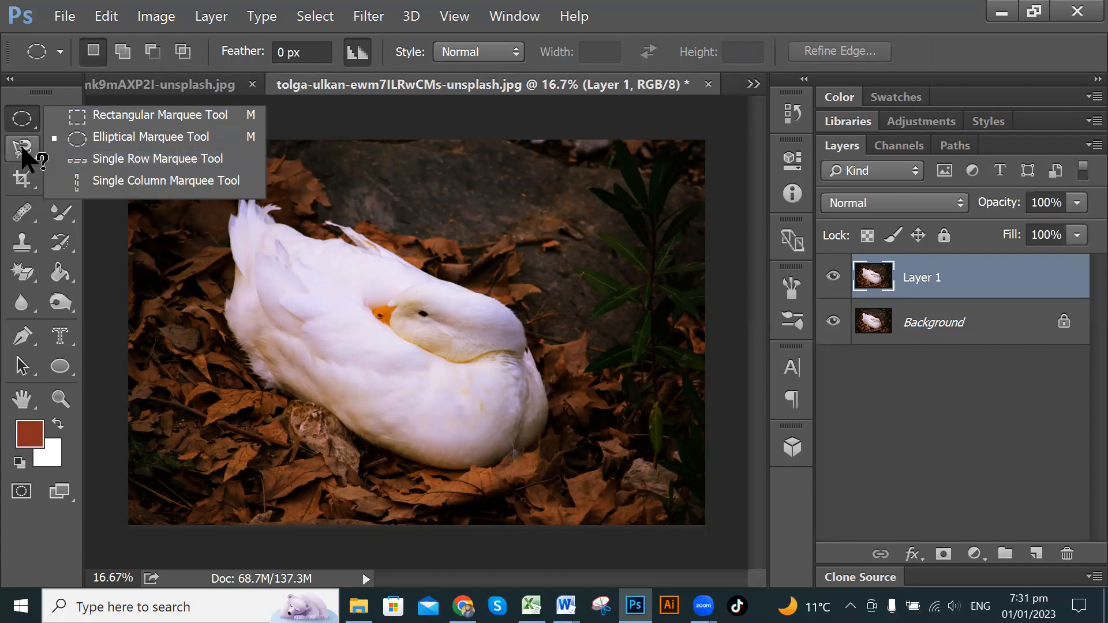
key(Escape)
mouse_move(23, 151)
mouse_down()
mouse_move(78, 155)
mouse_move(162, 196)
mouse_up()
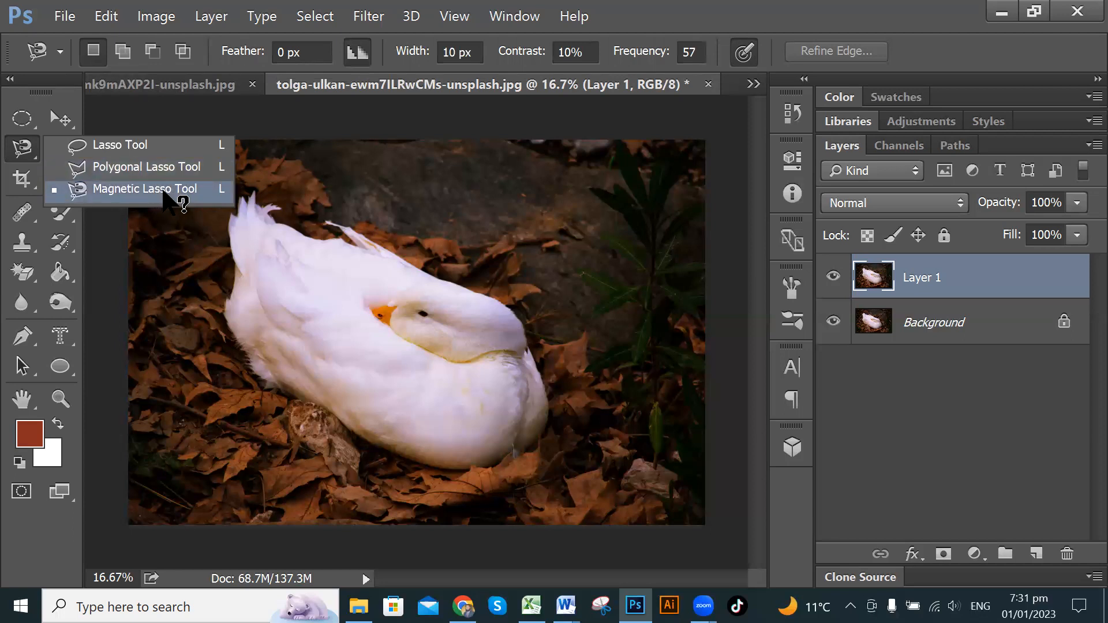
click(163, 193)
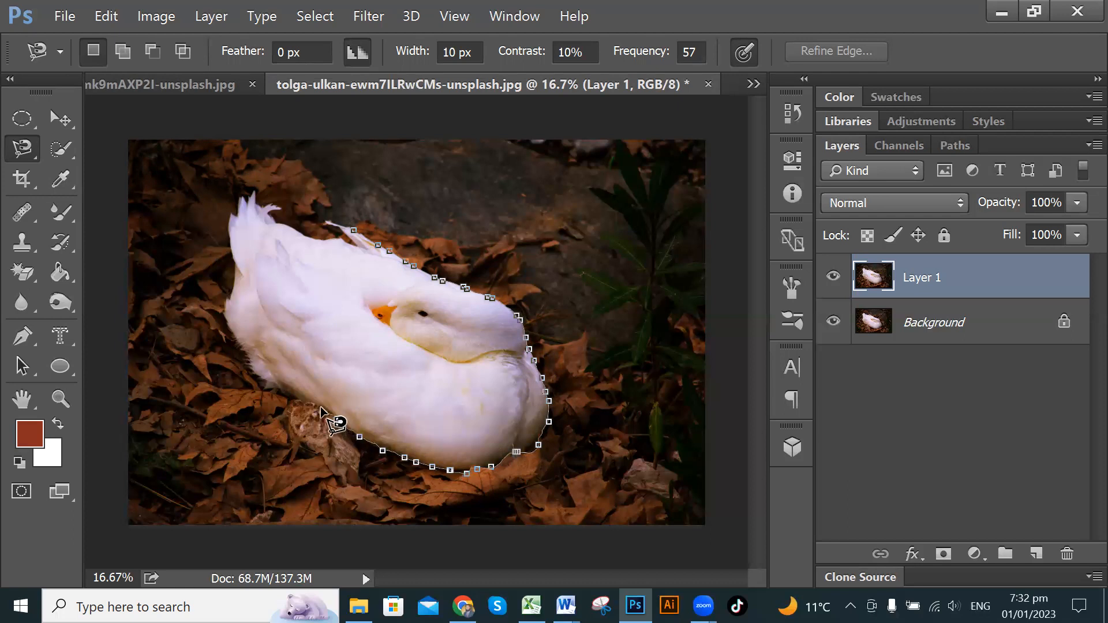
click(292, 396)
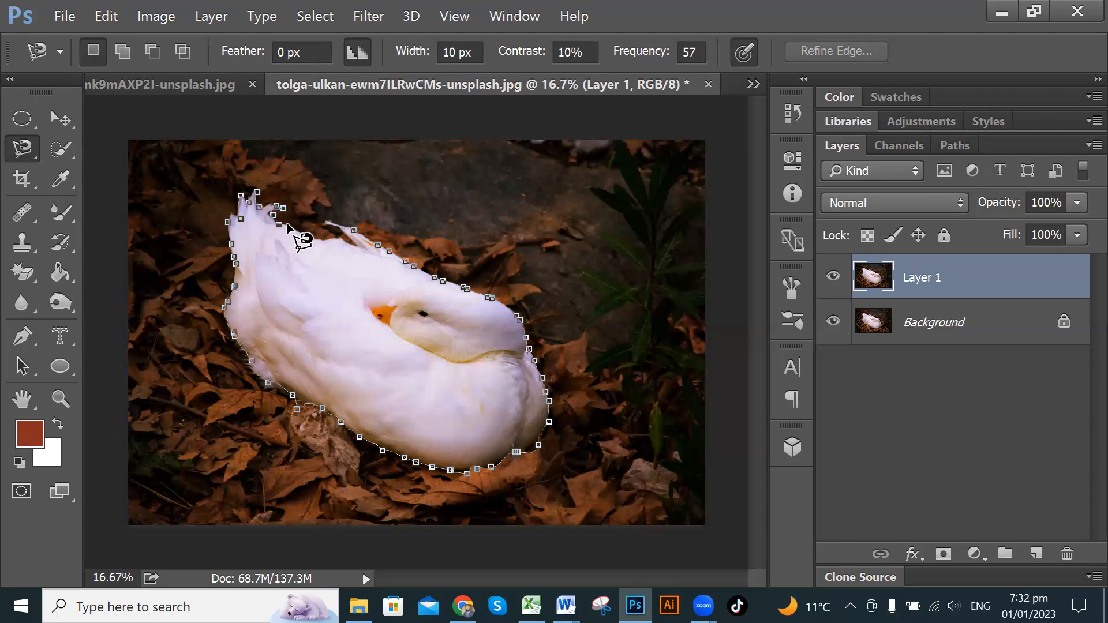
click(352, 229)
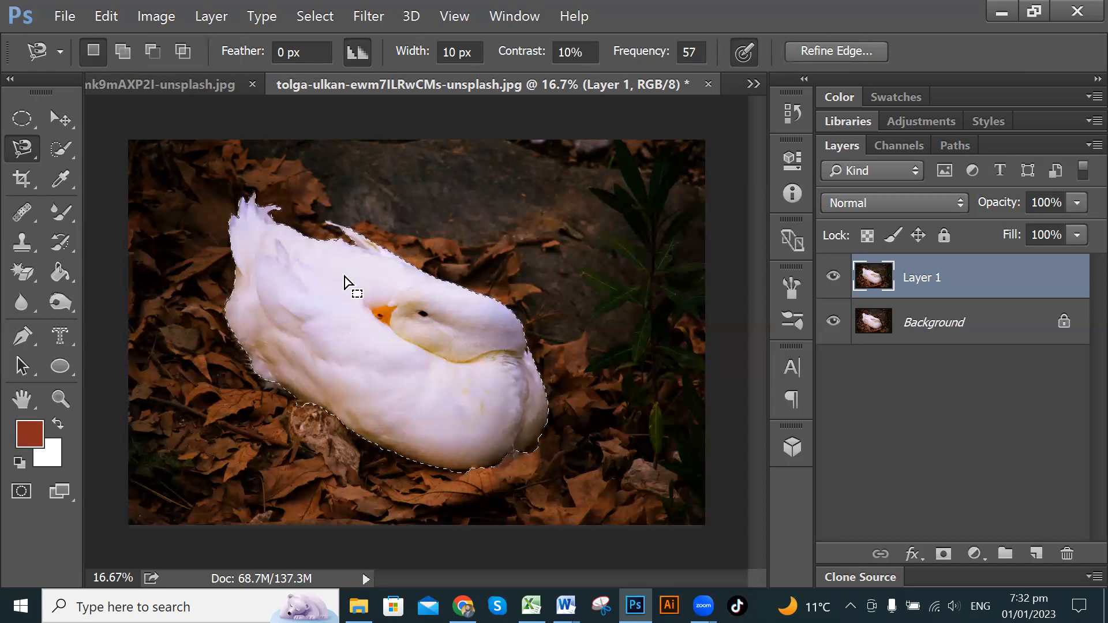
Step: Copy the selected duck from Layer 1 onto its own new layer
click(21, 150)
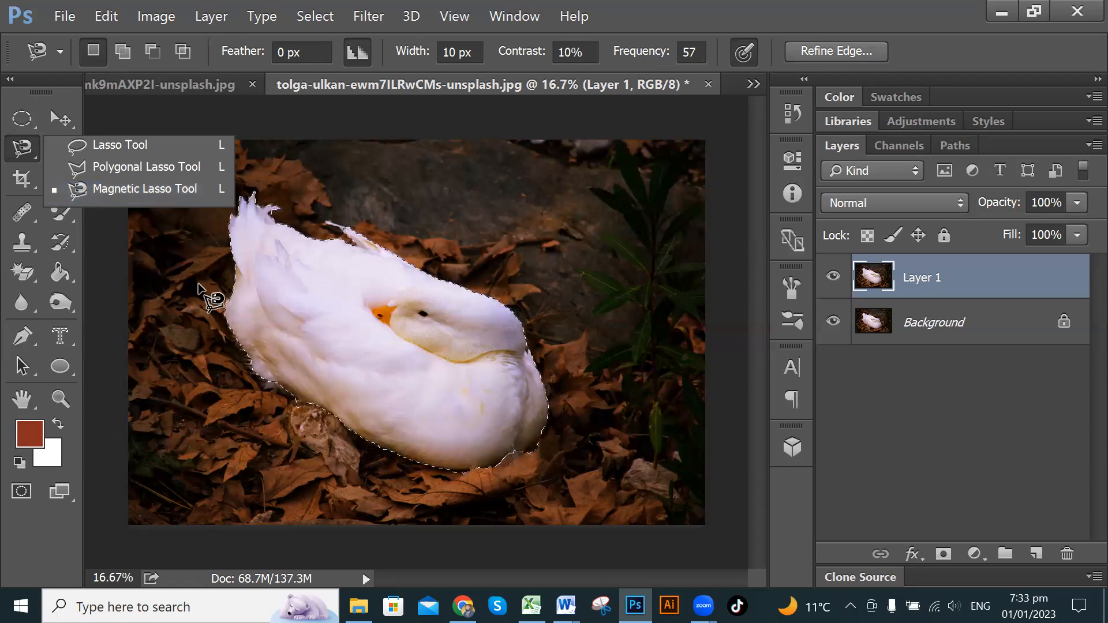
click(652, 12)
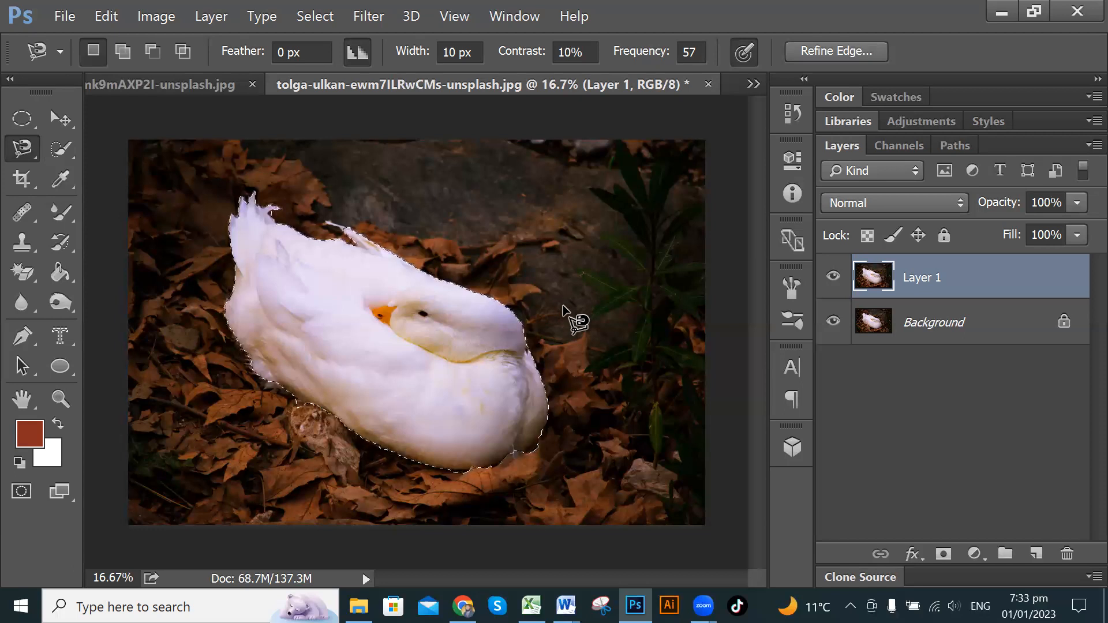
click(52, 111)
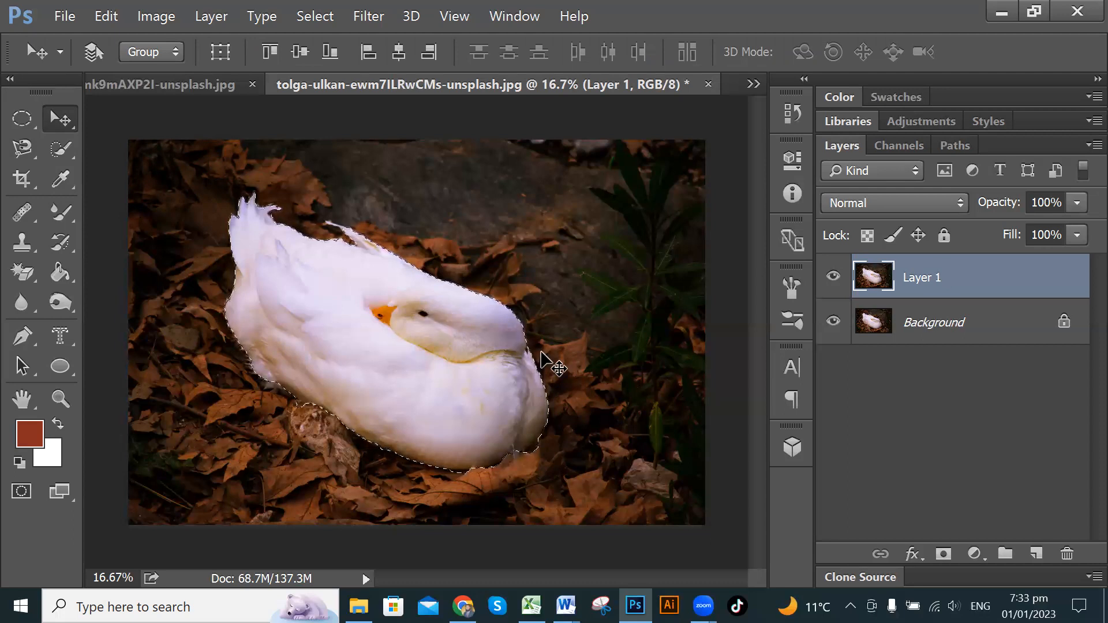
key(ctrl)
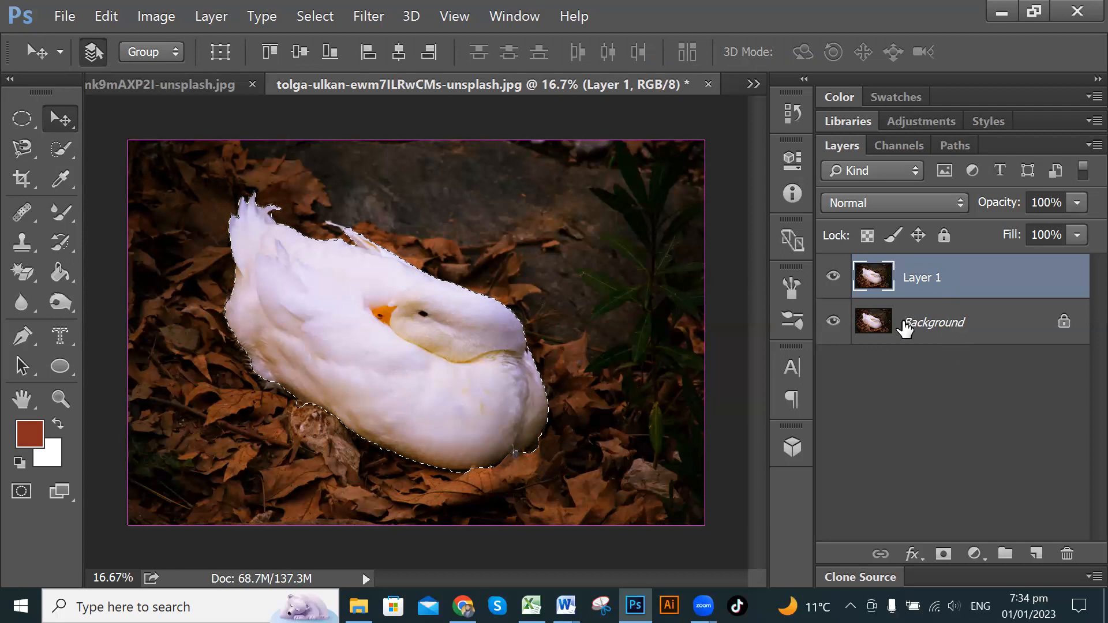
key(ctrl+j)
key(ctrl+d)
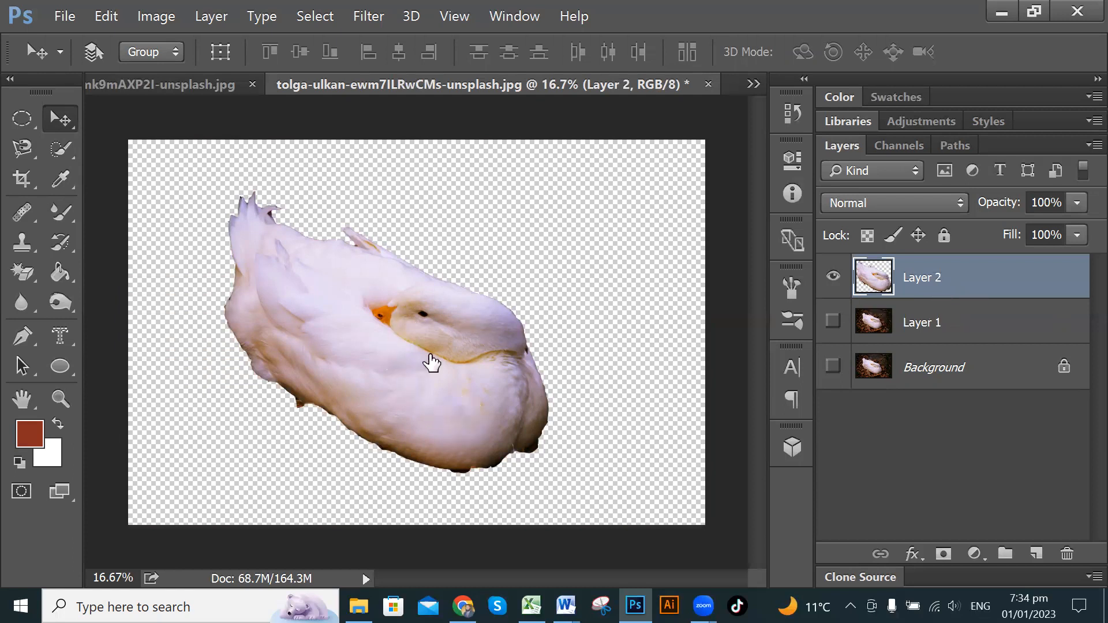
Step: Make Layer 1 and the Background visible again and duplicate the duck cutout on Layer 2
click(833, 321)
click(833, 367)
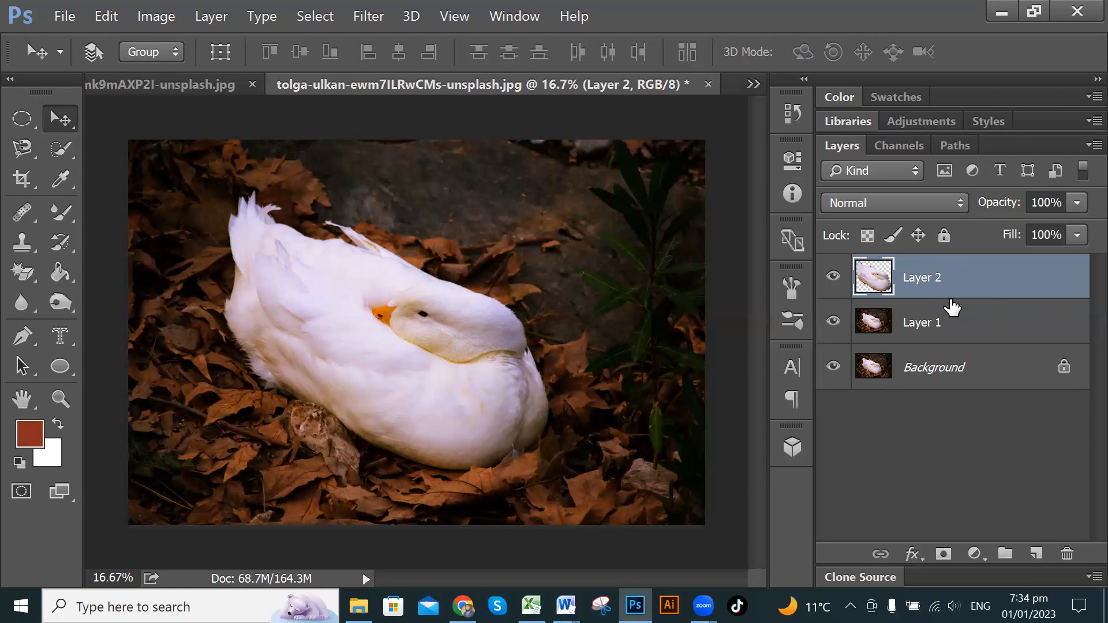
key(ctrl)
key(ctrl+j)
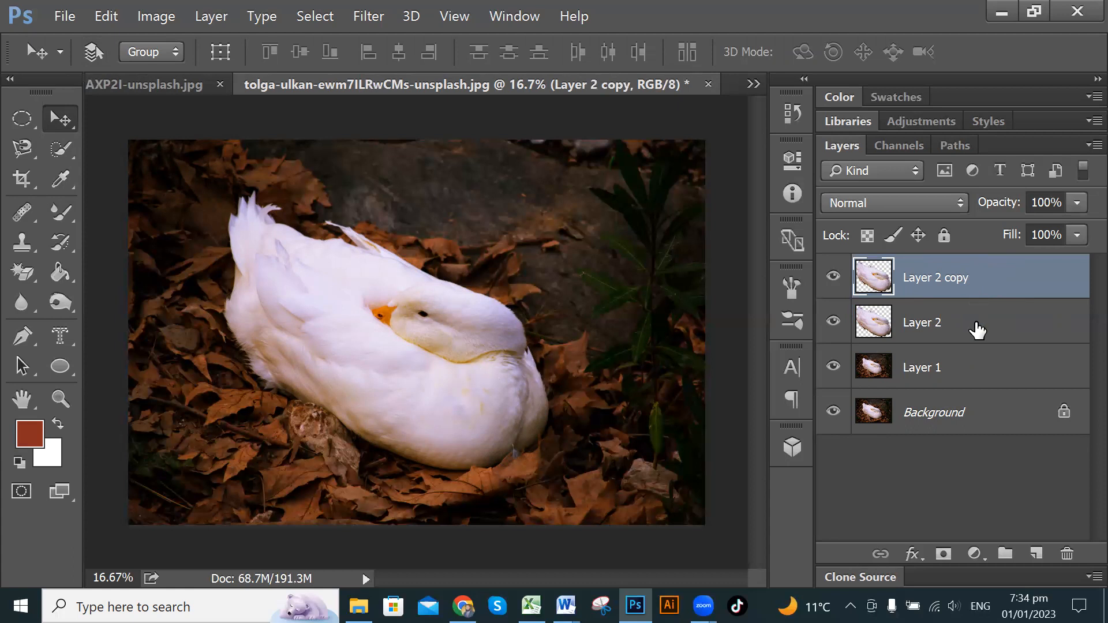
click(970, 304)
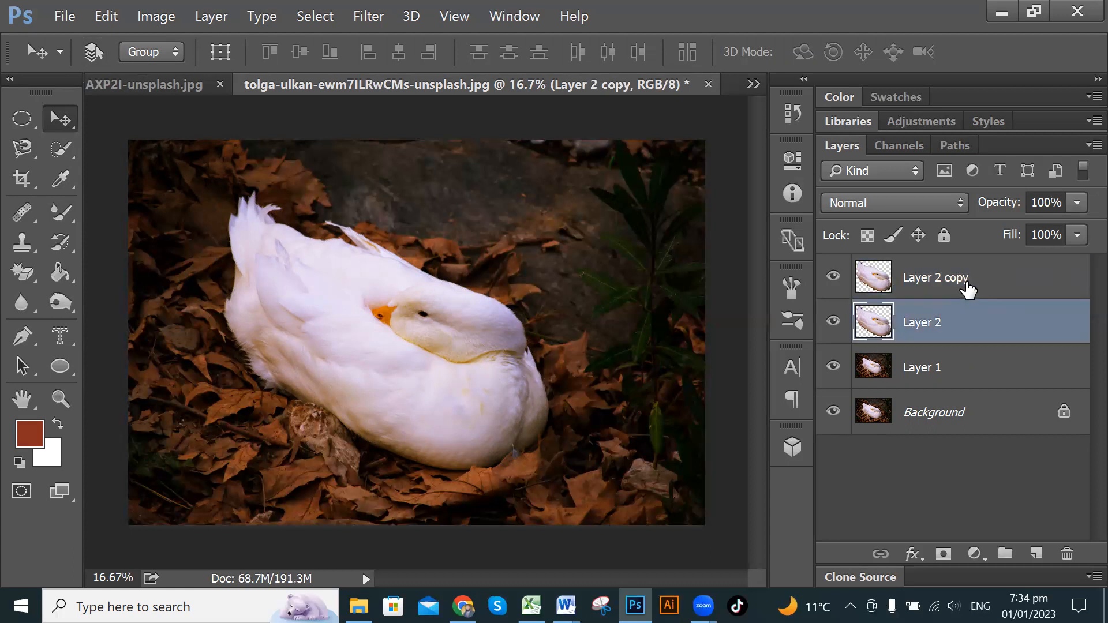
key(alt+bracketright)
key(alt+bracketleft)
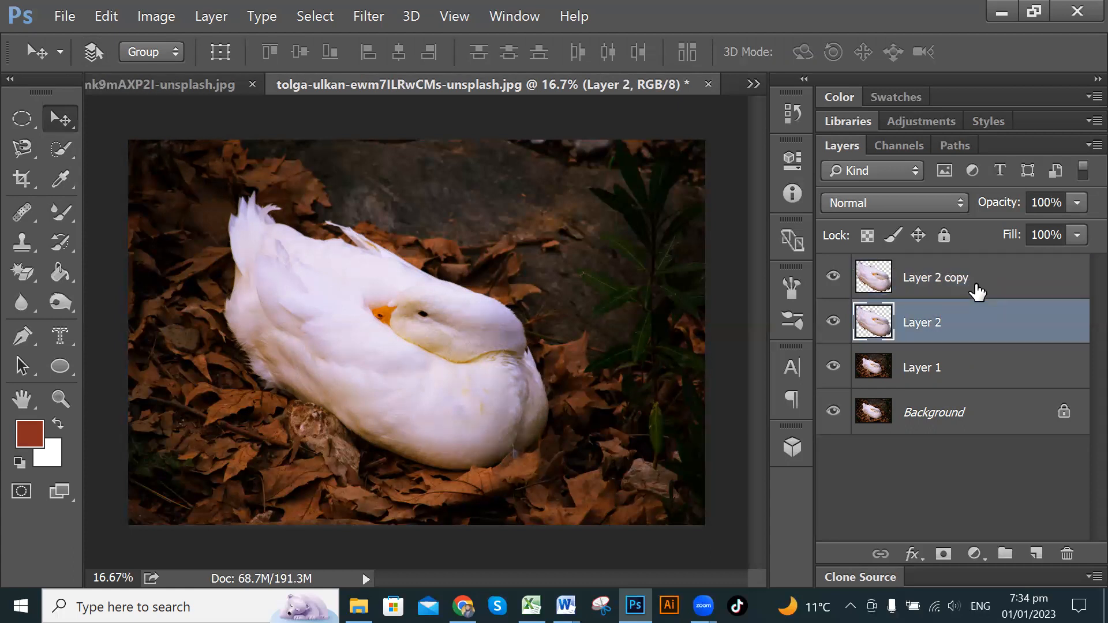
click(947, 278)
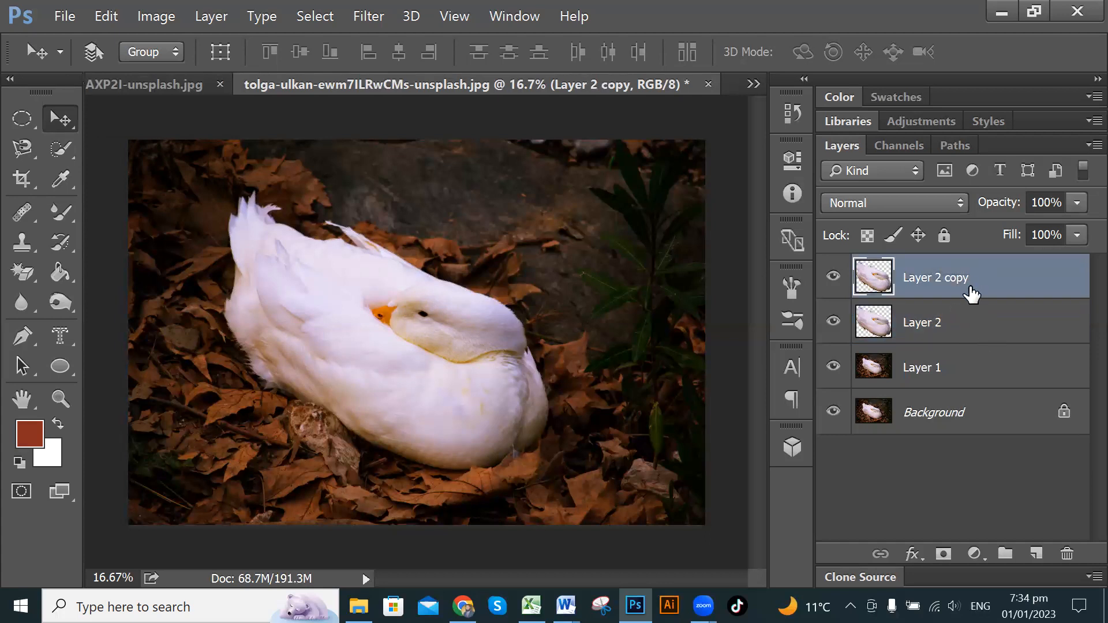
click(970, 317)
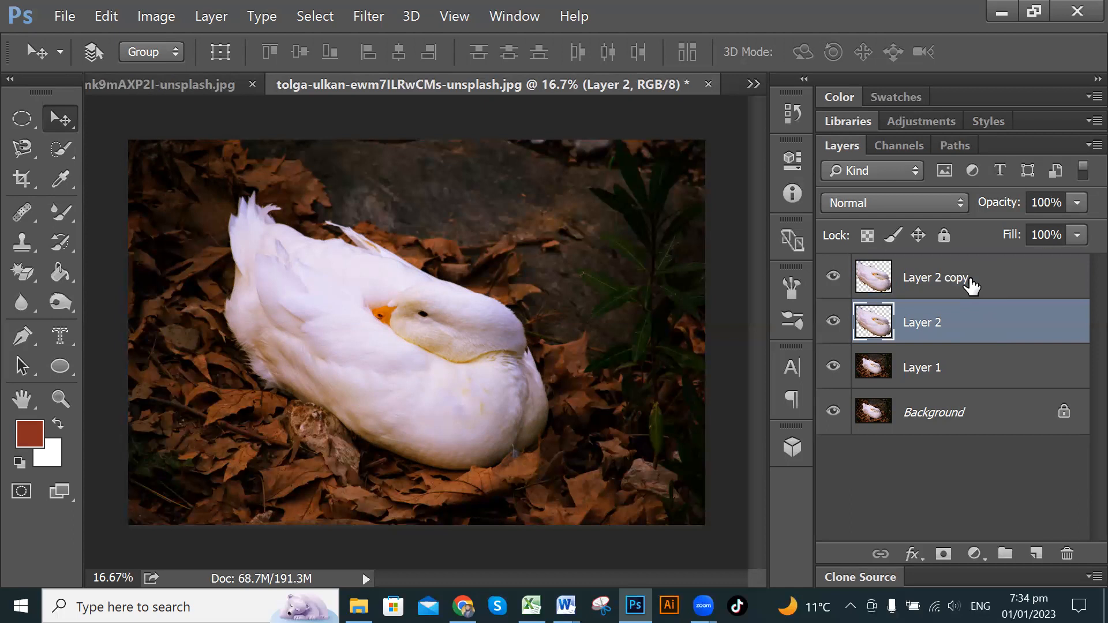
click(969, 286)
click(979, 321)
click(967, 279)
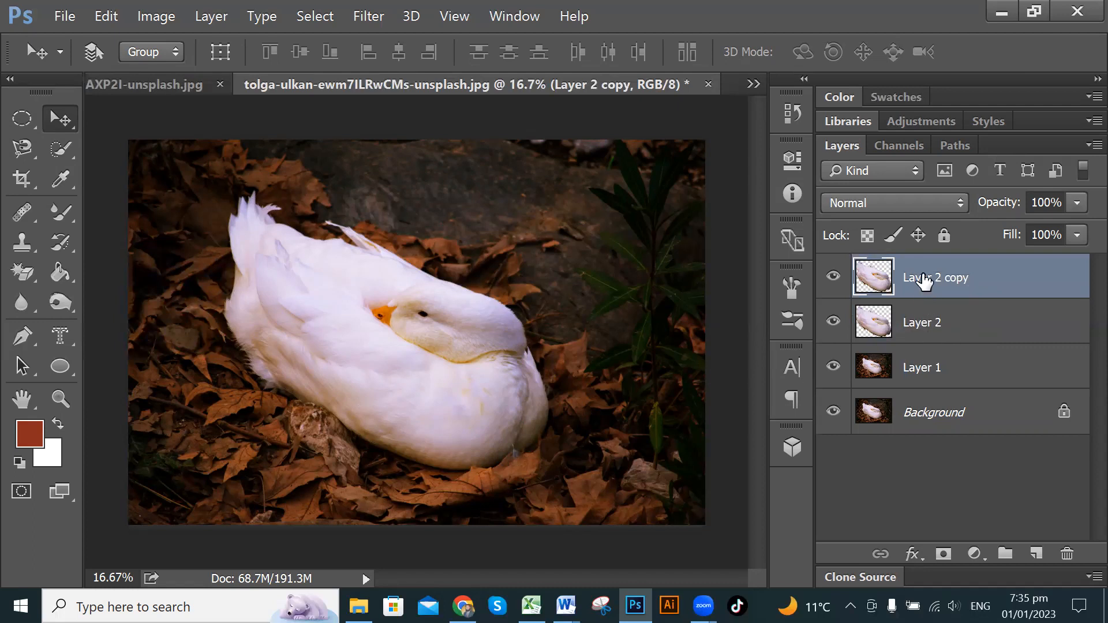
click(955, 208)
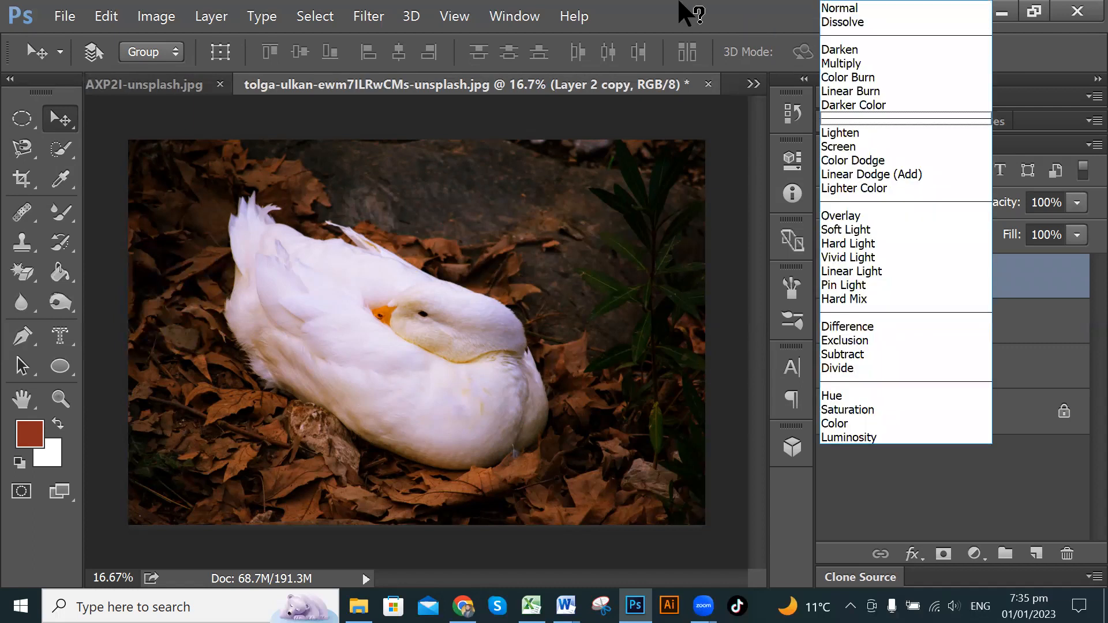
click(689, 12)
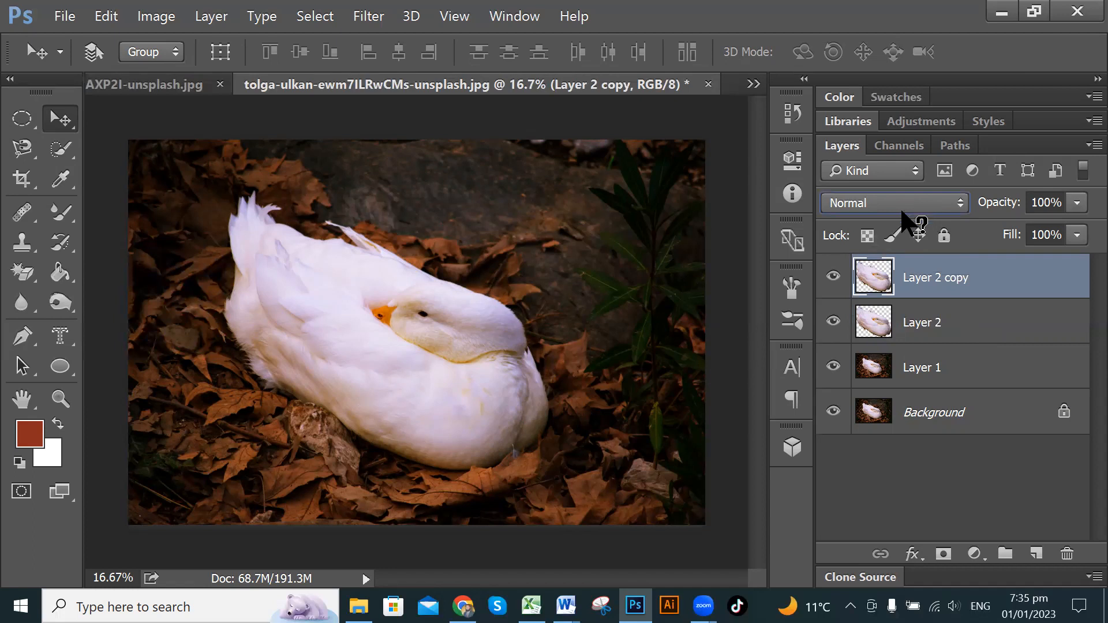
Step: Set the blend mode of Layer 2 copy to Screen, comparing it with Normal
click(958, 203)
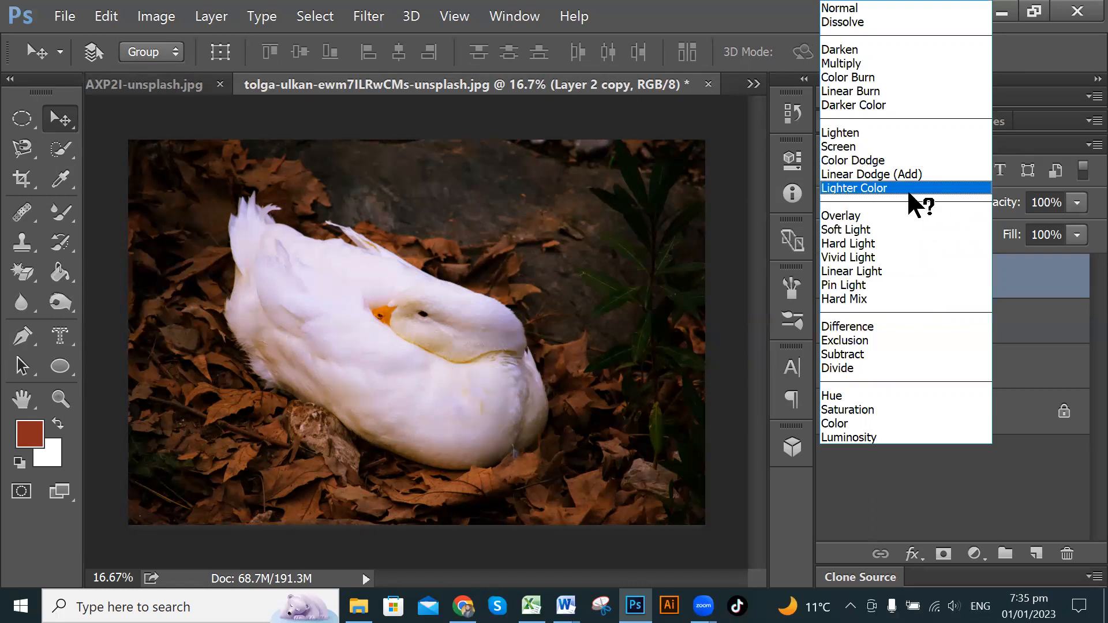
click(871, 148)
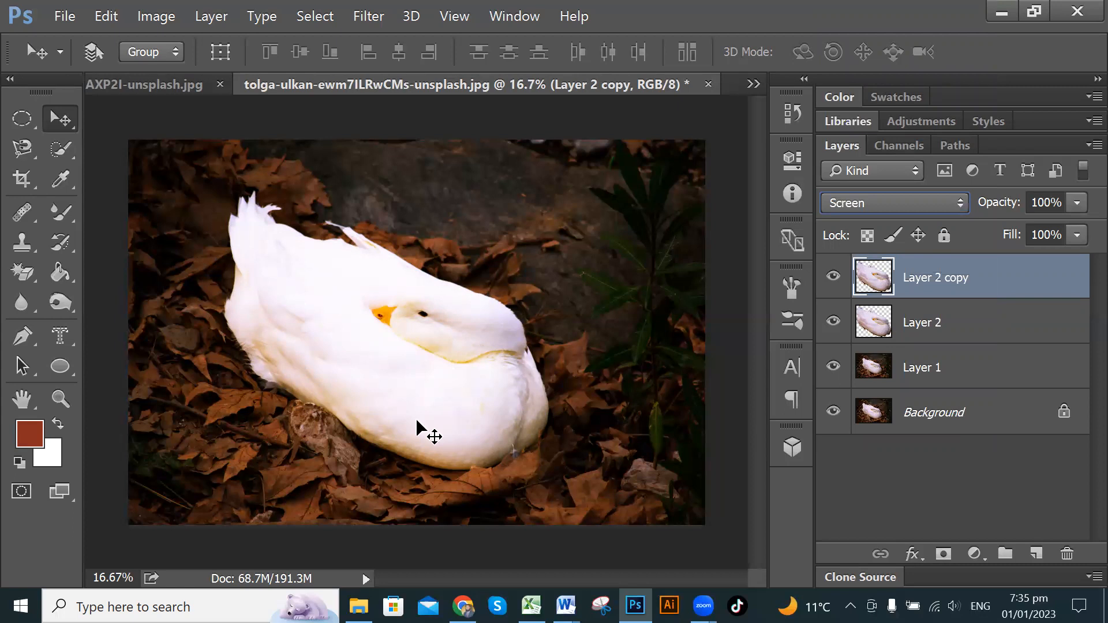
click(935, 202)
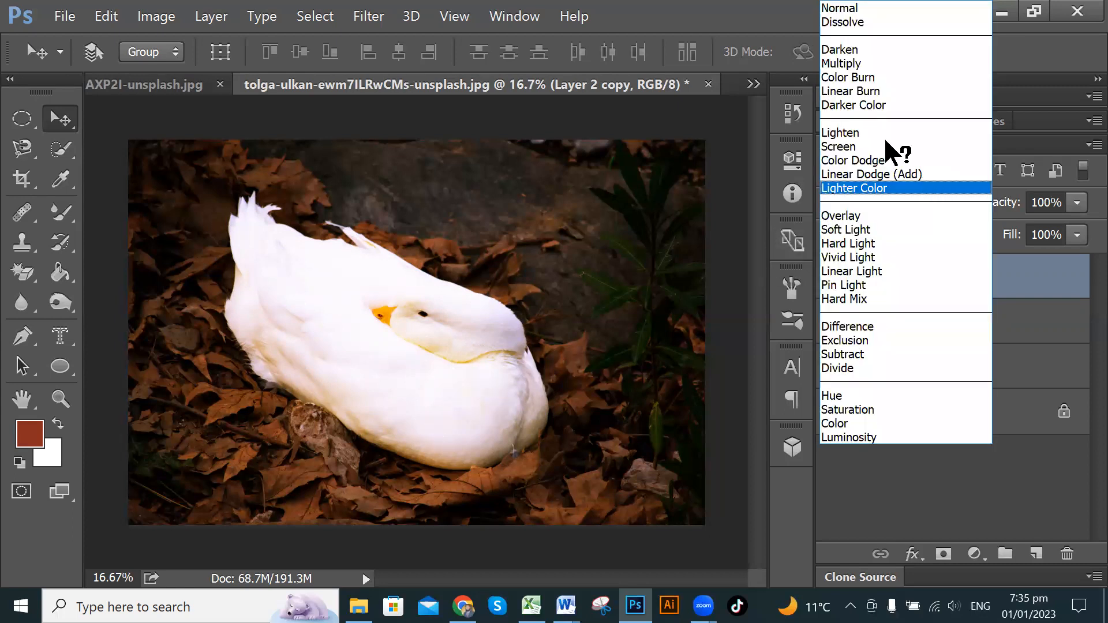
click(891, 9)
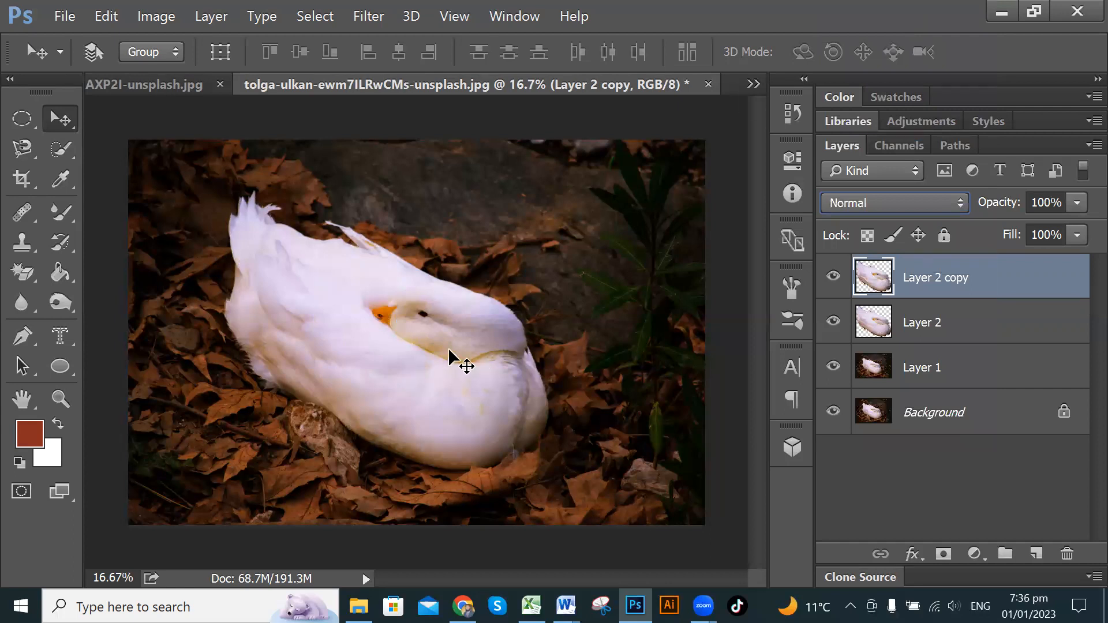
click(930, 200)
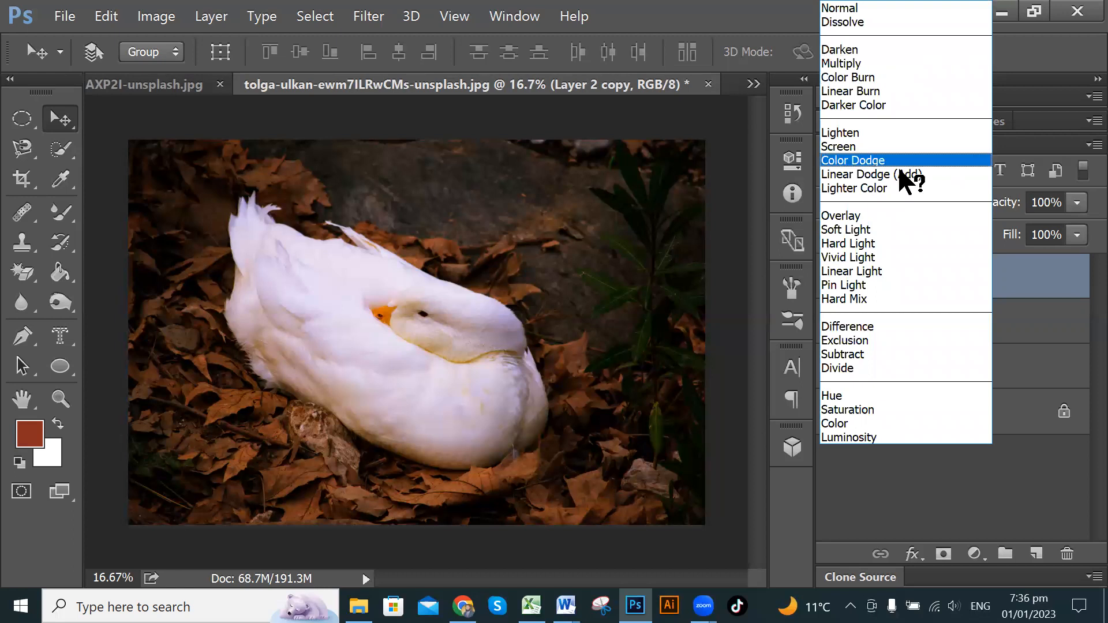
click(906, 152)
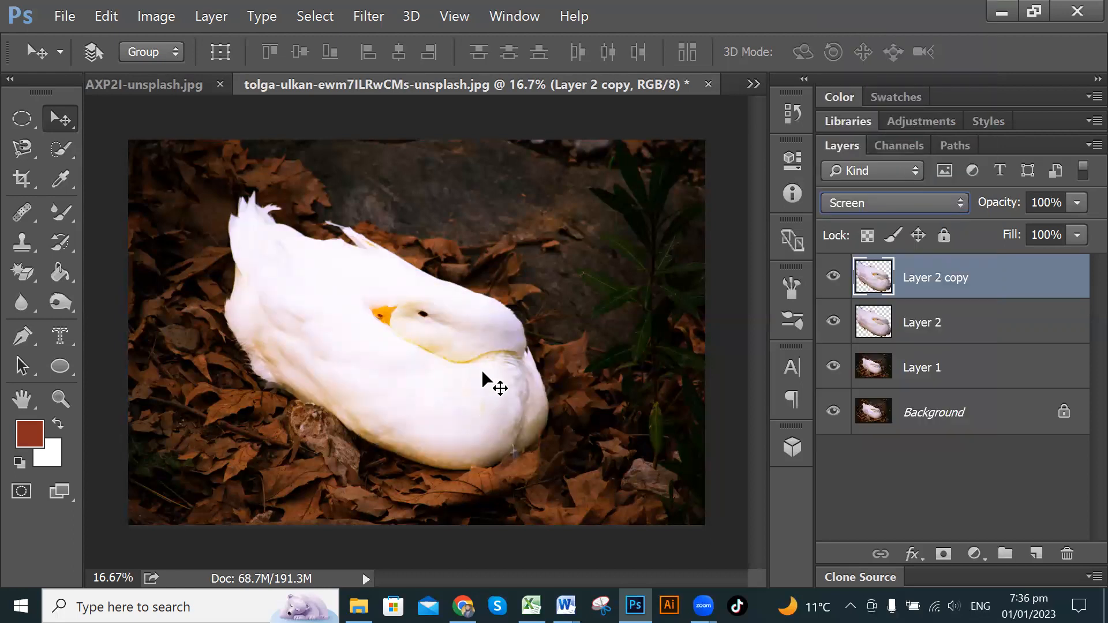
Step: Set the blend mode of Layer 2 to Overlay
click(948, 328)
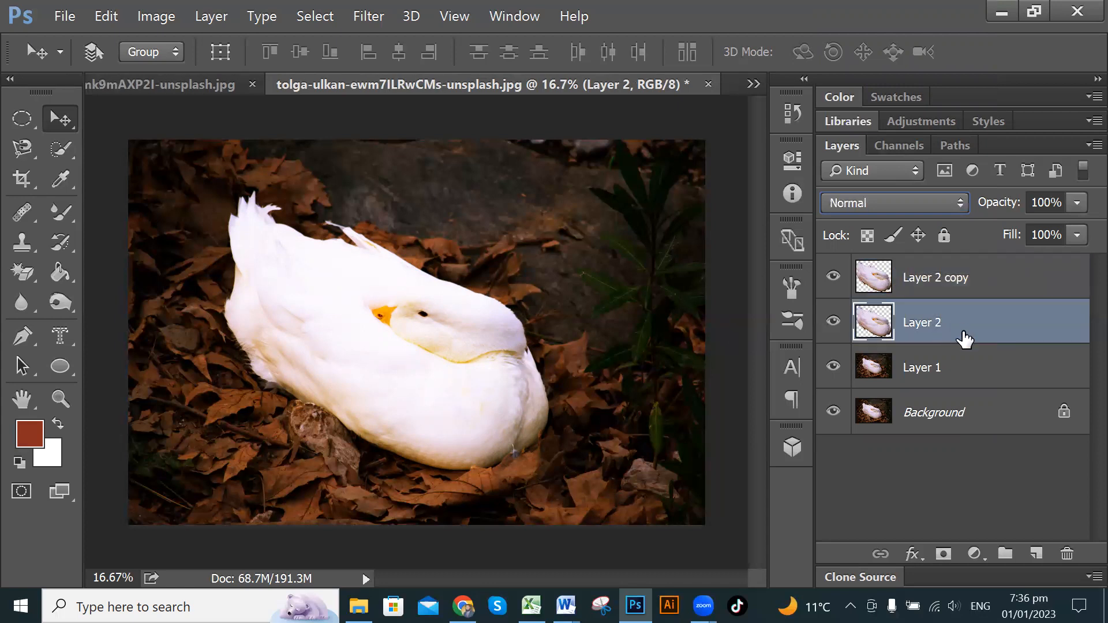
click(930, 197)
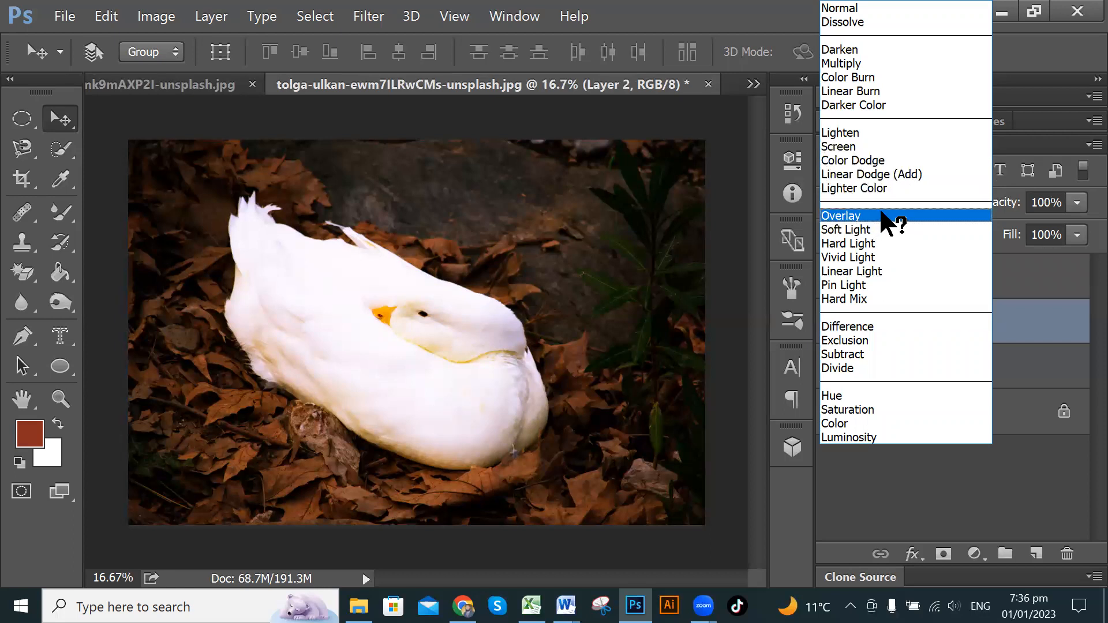
click(891, 224)
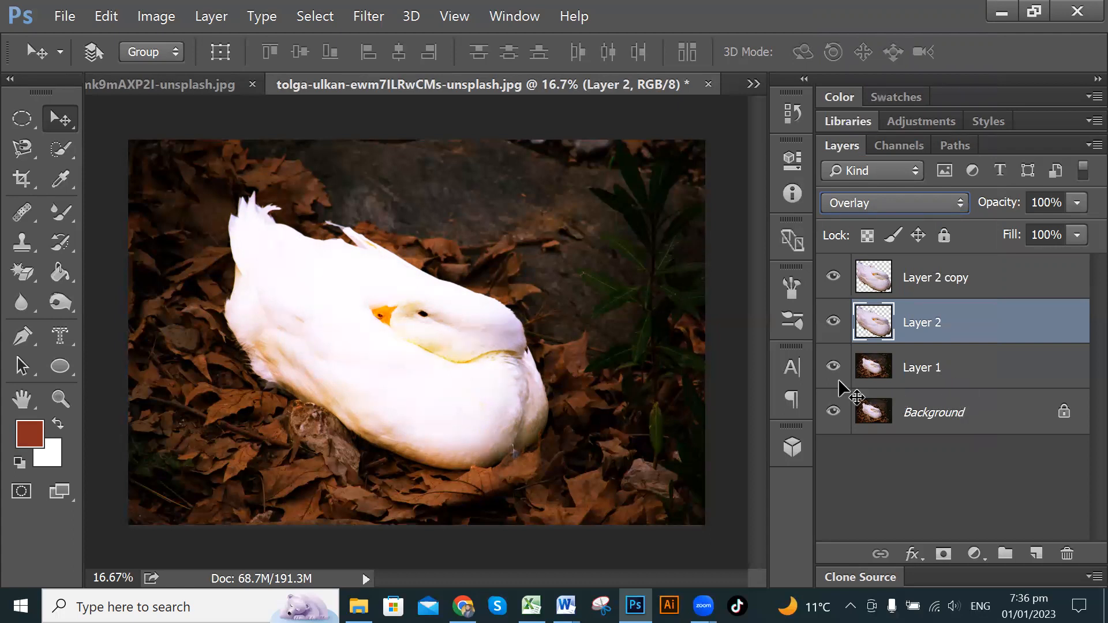
Step: Toggle the visibility of Layer 2 and Layer 2 copy to compare the duck with and without the blended layers
click(834, 276)
click(834, 322)
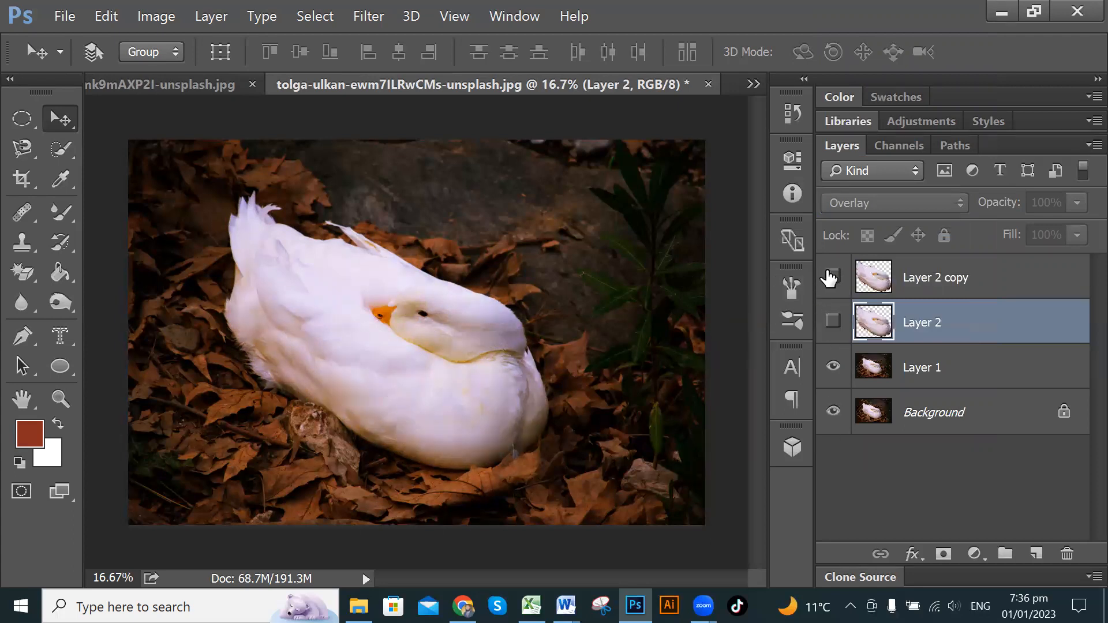
click(833, 322)
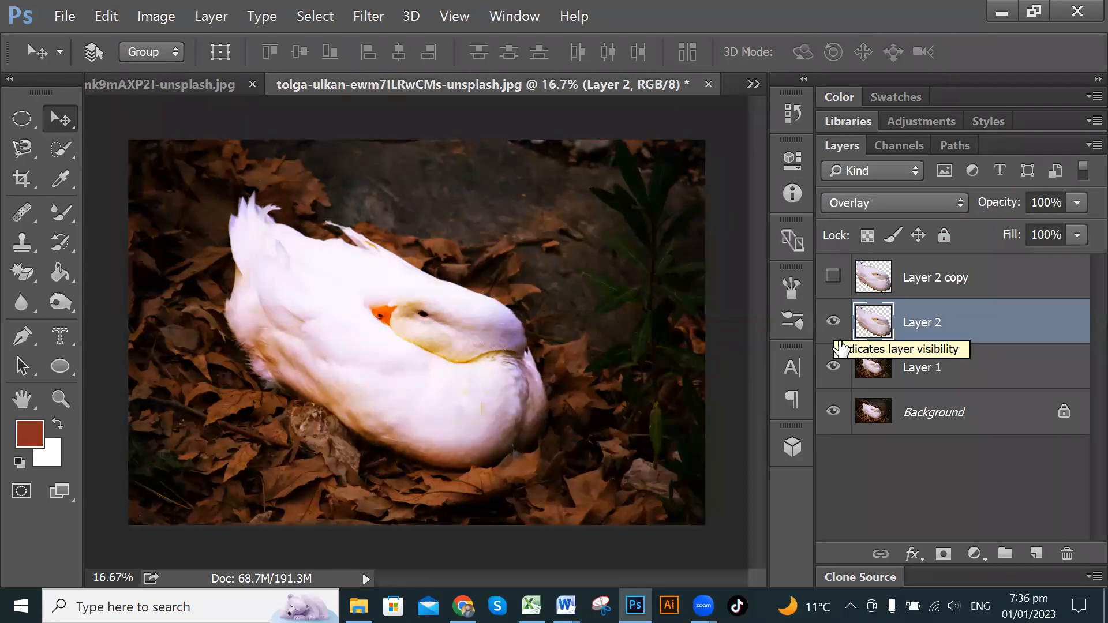
click(840, 342)
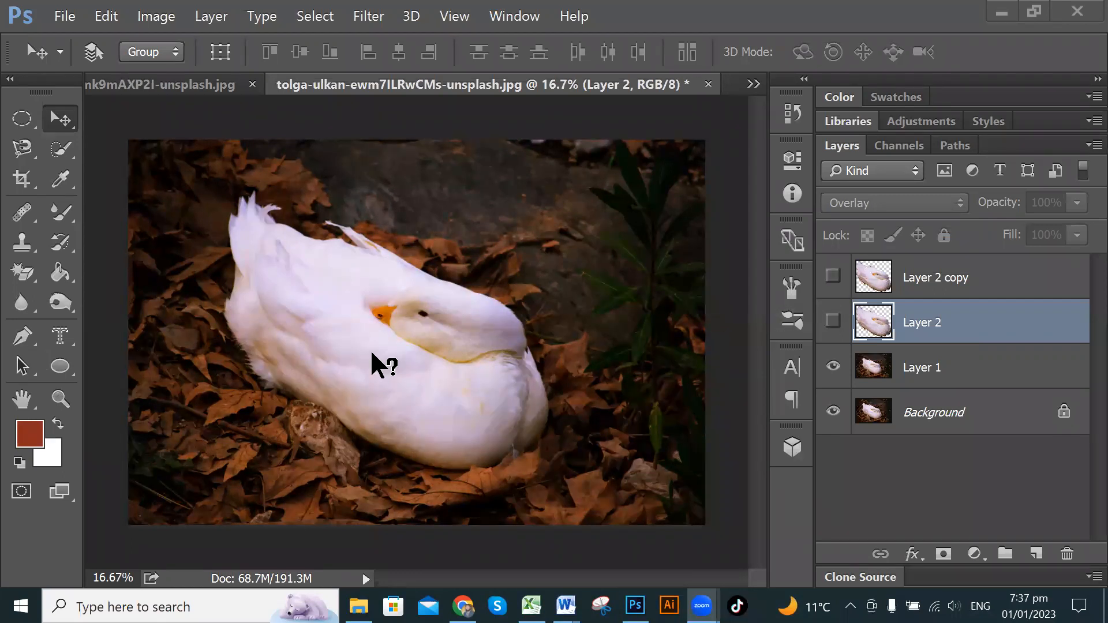
click(833, 321)
click(833, 277)
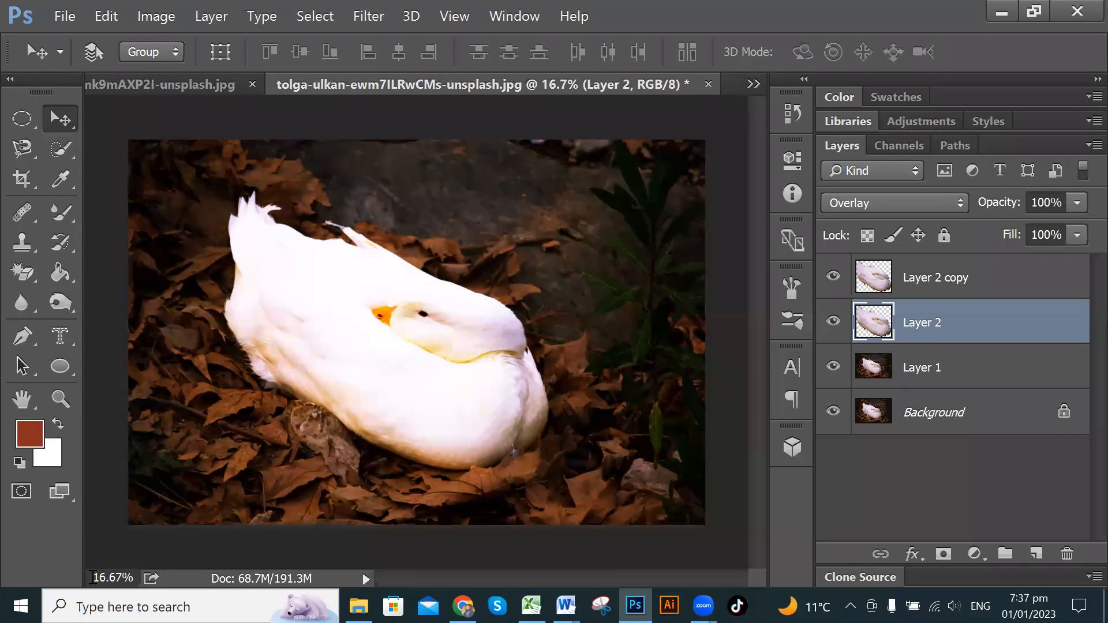
Step: Set the duck image's zoom level to 8%
drag(93, 577, 143, 580)
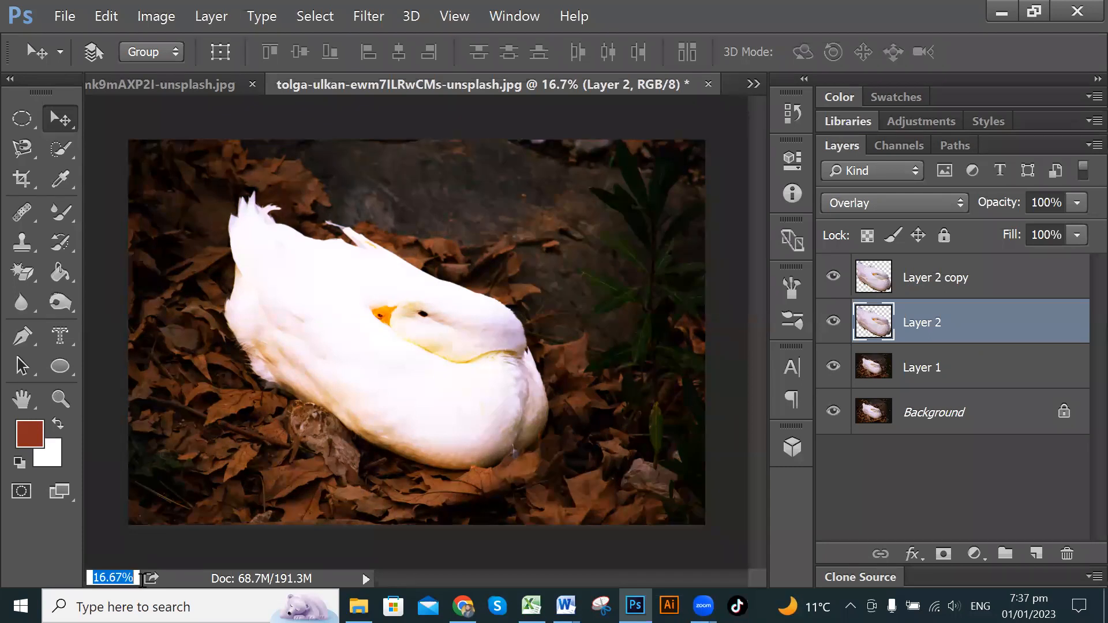
key(BackSpace)
text(8%)
key(Return)
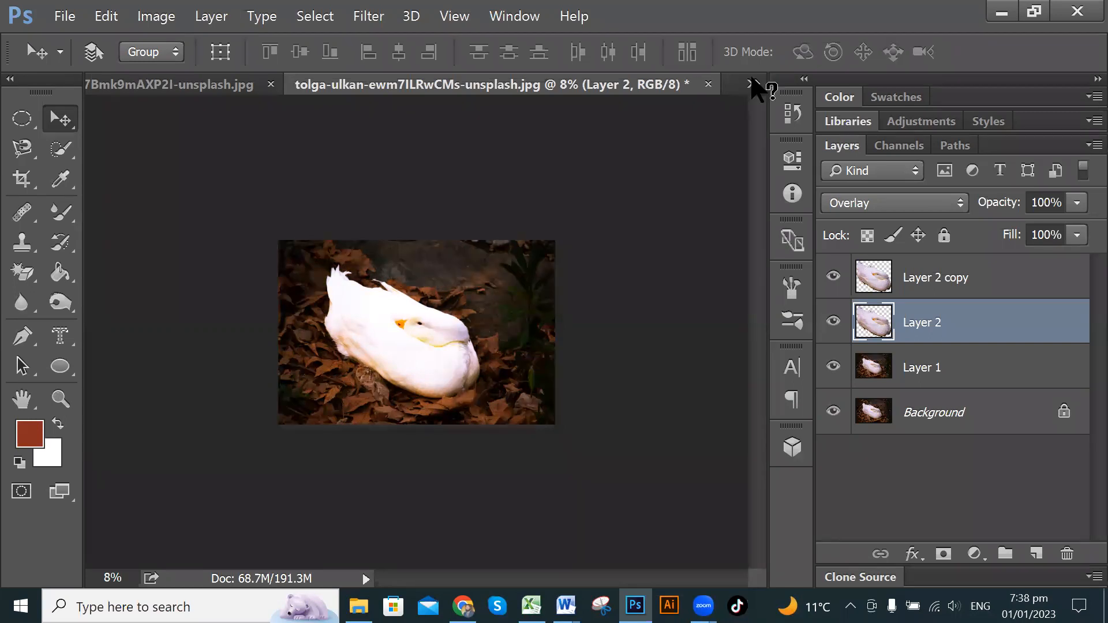
Step: Switch to the pink flower image and draw an elliptical marquee selection around the central flower
click(751, 82)
click(789, 122)
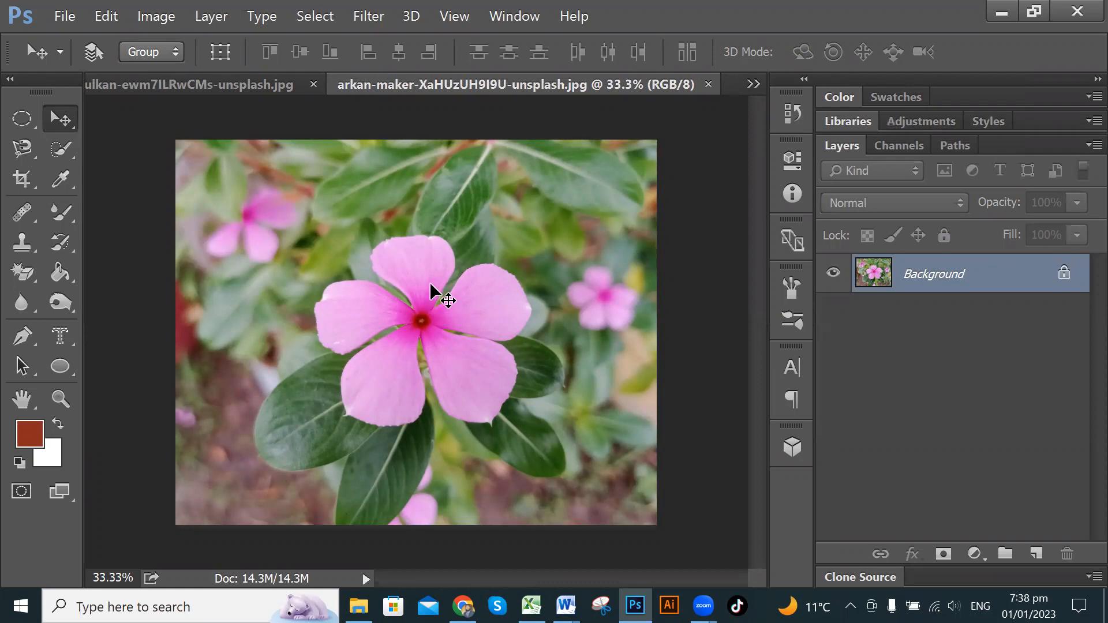
right_click(23, 119)
click(75, 130)
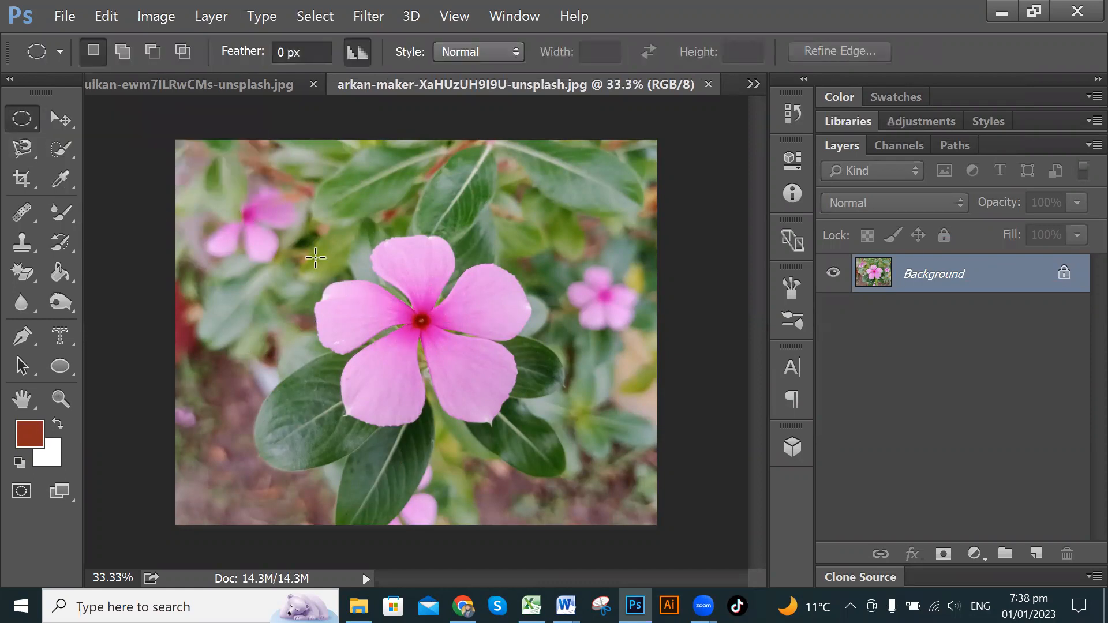
drag(307, 232, 542, 447)
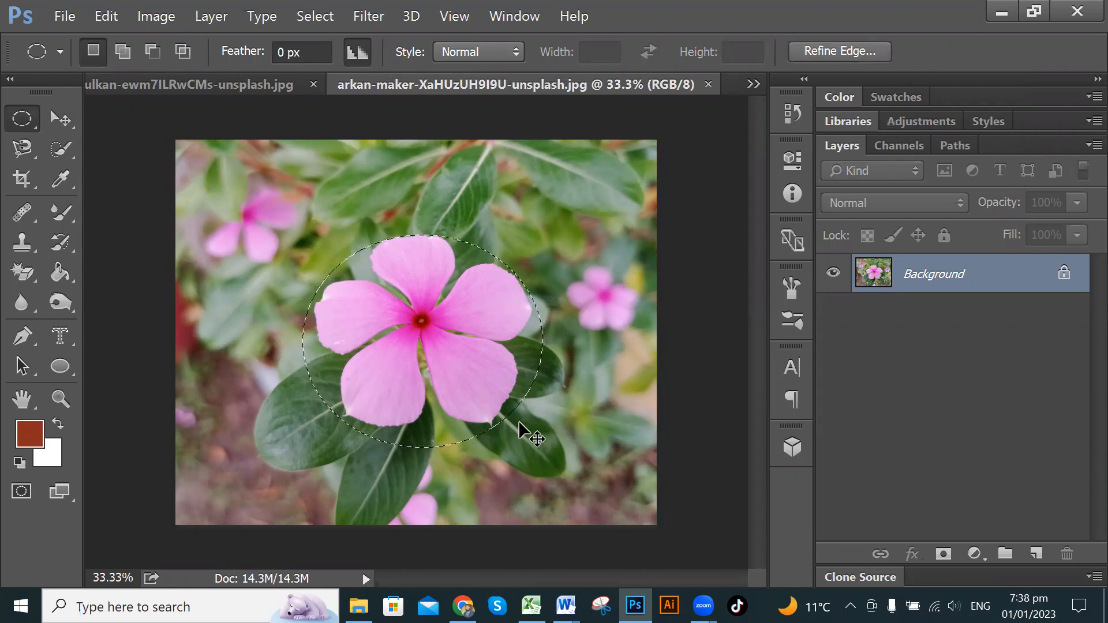
Step: Copy the selected flower onto a new layer and duplicate that layer
key(ctrl+j)
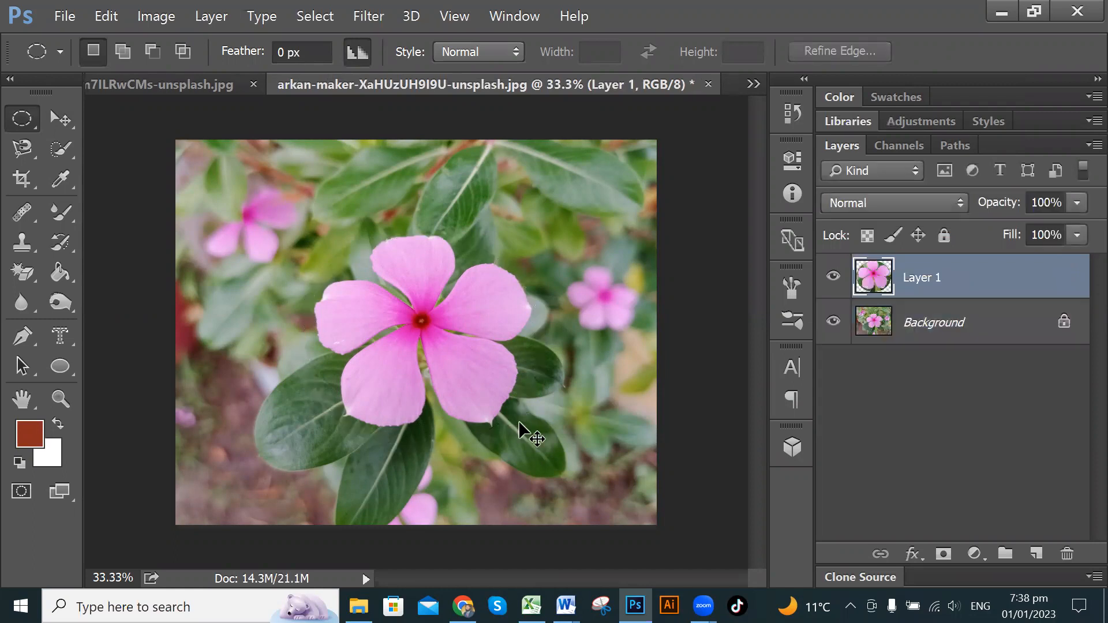
key(ctrl+j)
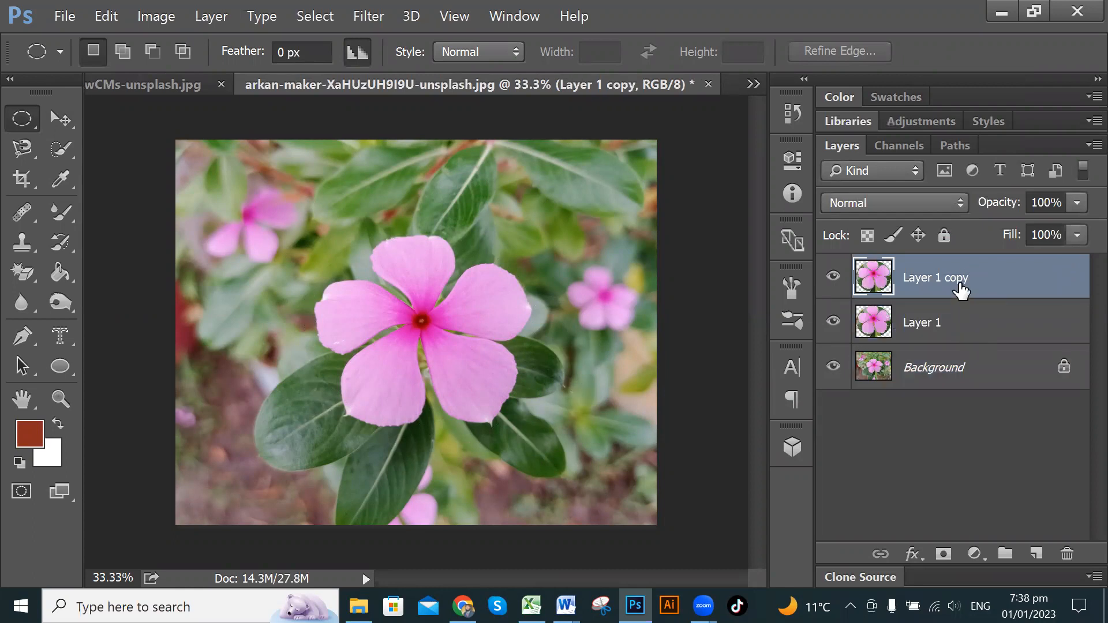
Step: Set the blend mode of Layer 1 copy to Screen, try different opacity levels and leave its opacity at 0%
click(925, 200)
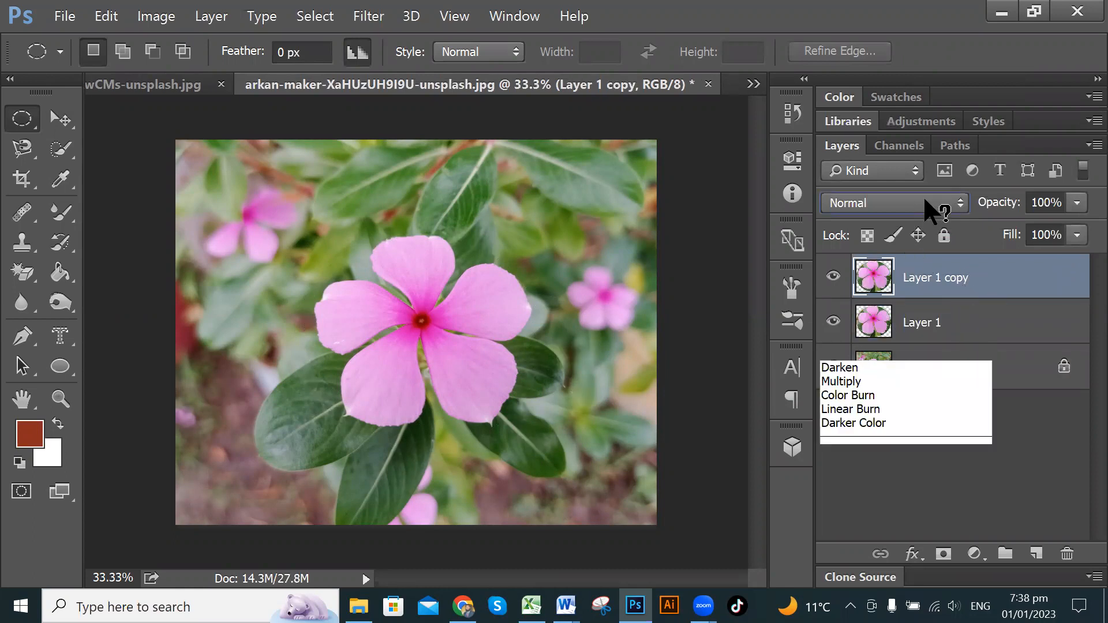
click(865, 148)
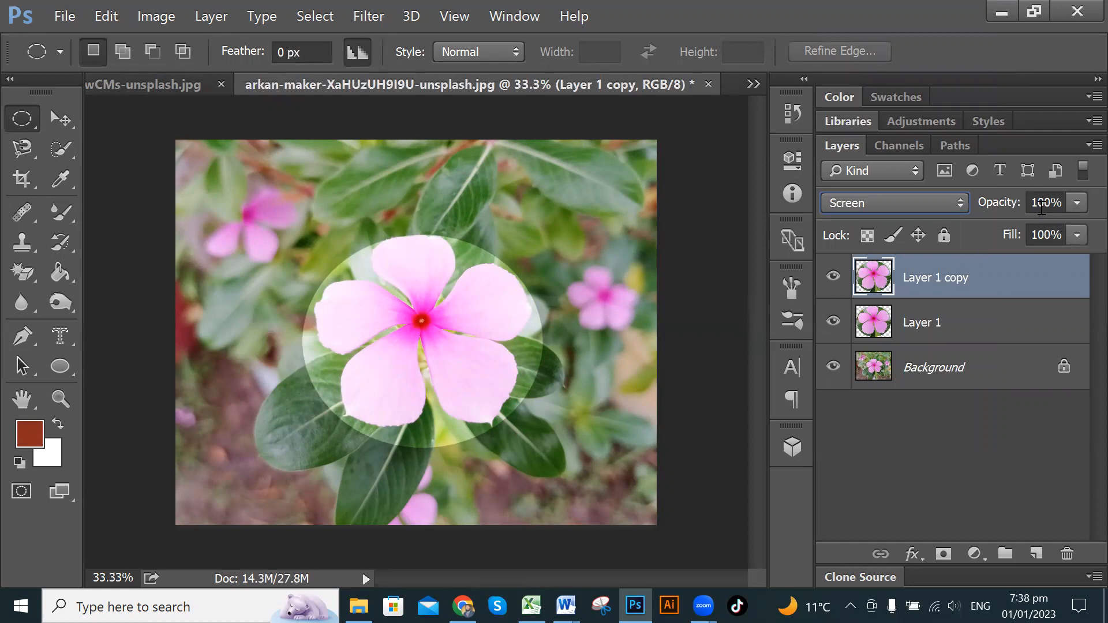
click(1077, 202)
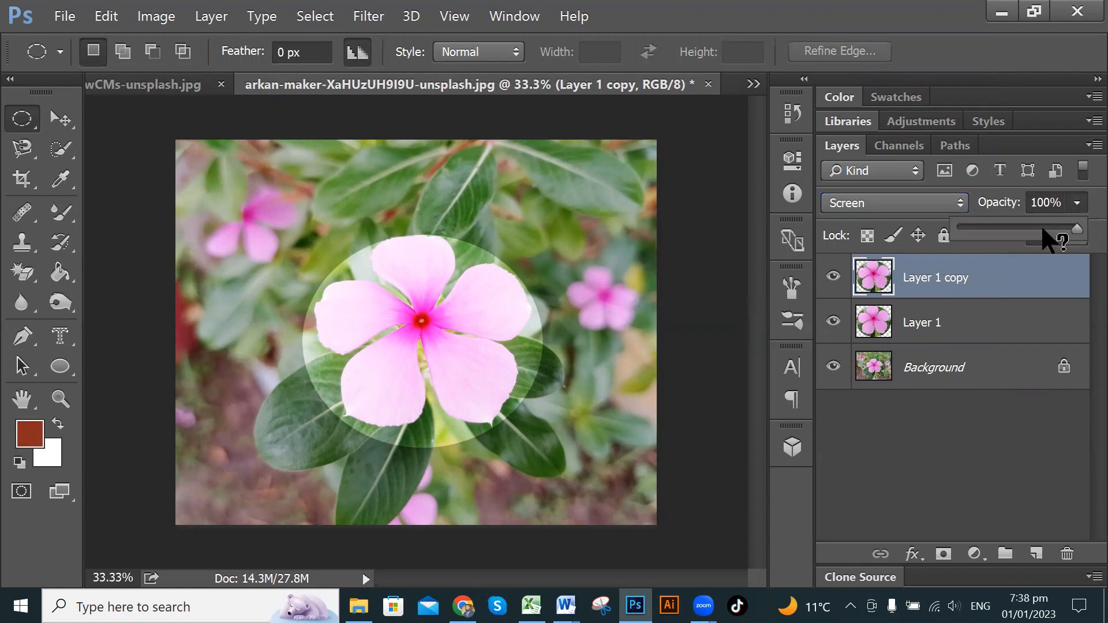
click(1013, 227)
click(977, 226)
click(969, 226)
click(980, 227)
drag(980, 227, 1014, 228)
drag(1028, 226, 1080, 227)
drag(1080, 227, 960, 228)
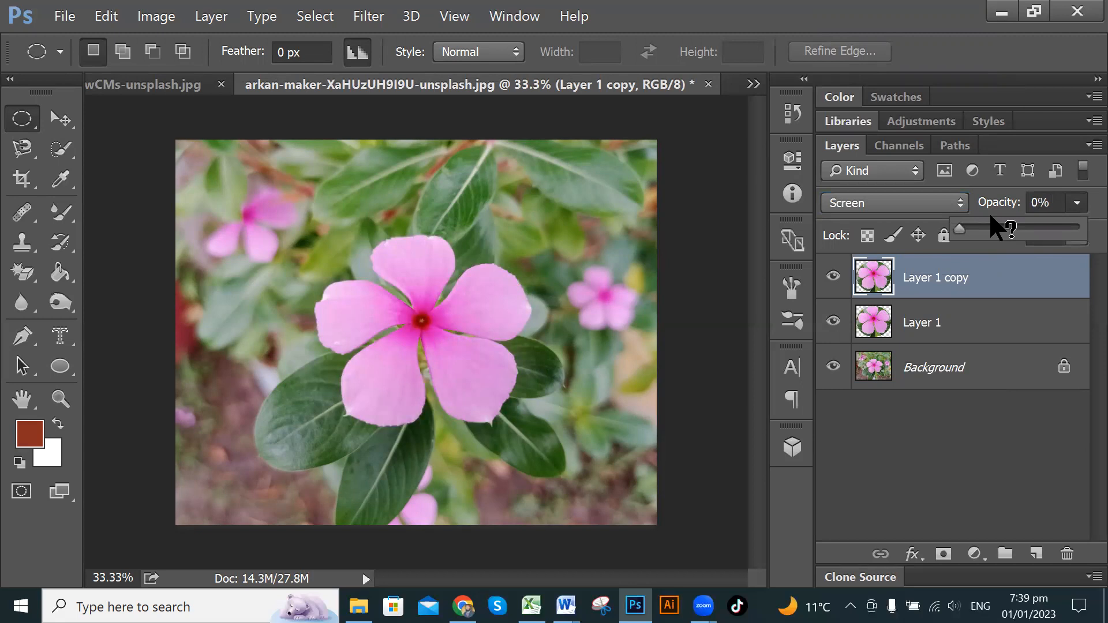
Step: Draw a rectangular marquee selection around the central pink flower
right_click(22, 118)
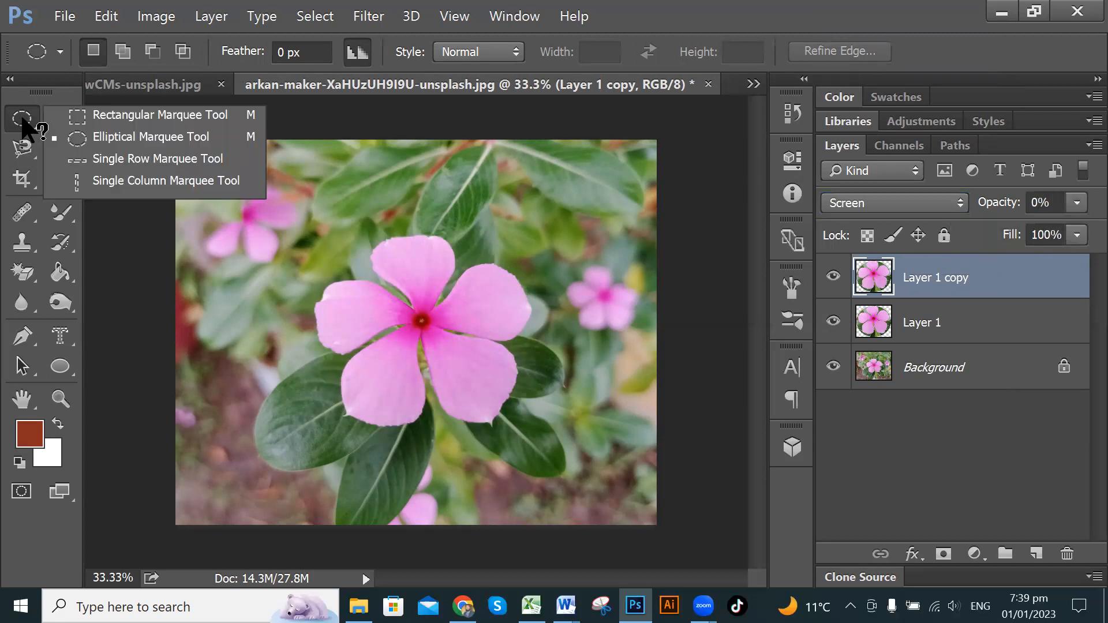
click(78, 116)
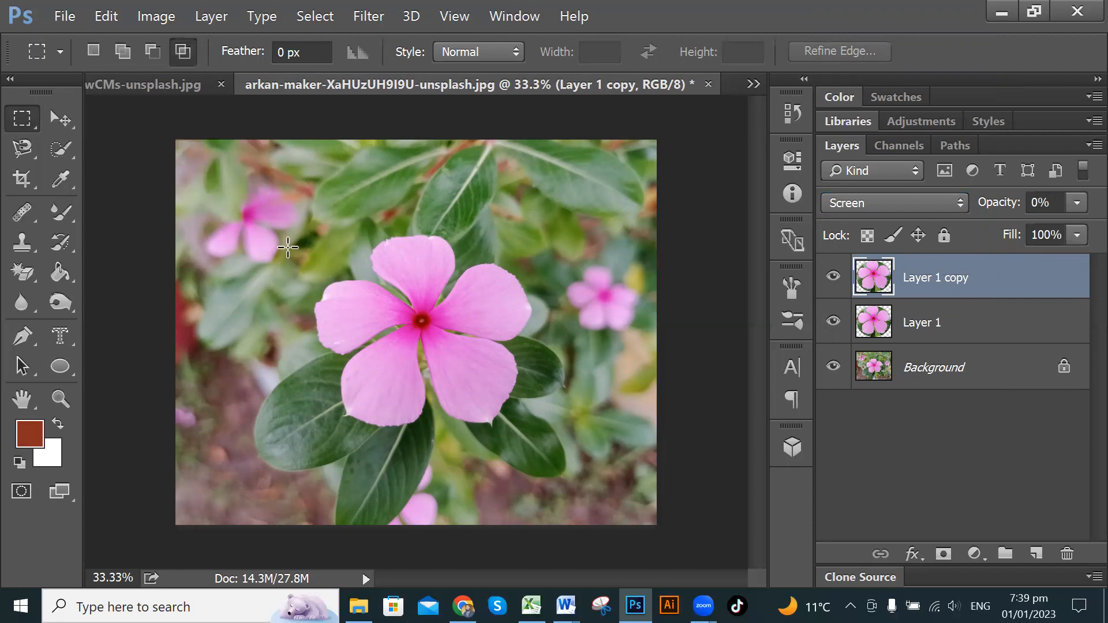
drag(298, 233, 572, 448)
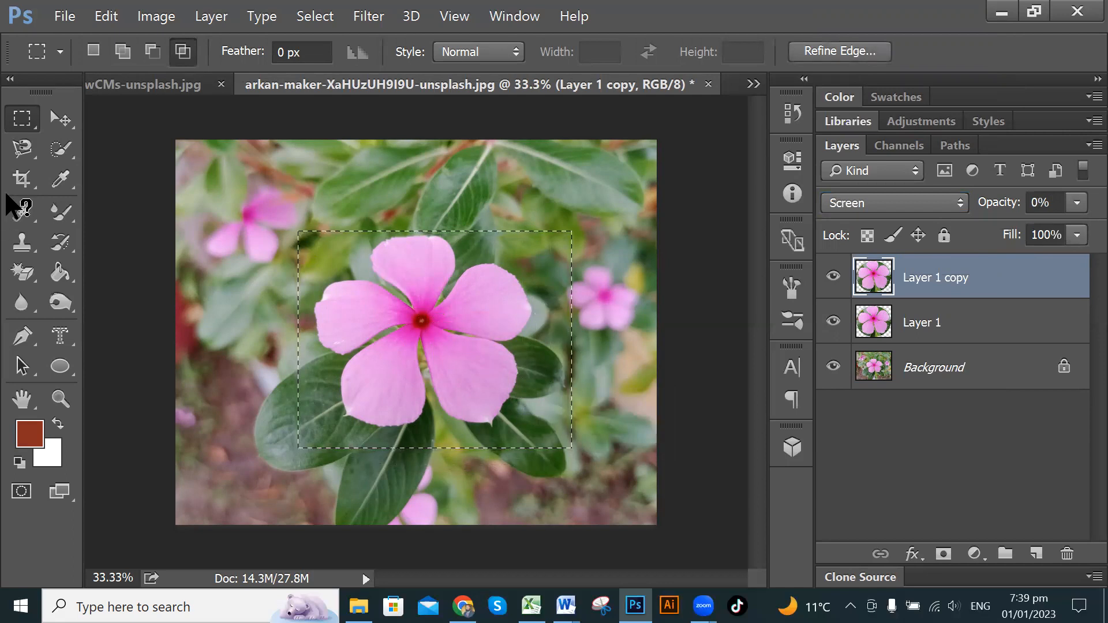
Step: Activate the Magnetic Lasso tool and examine the image of hands holding a plant up close
click(21, 149)
drag(21, 151, 115, 198)
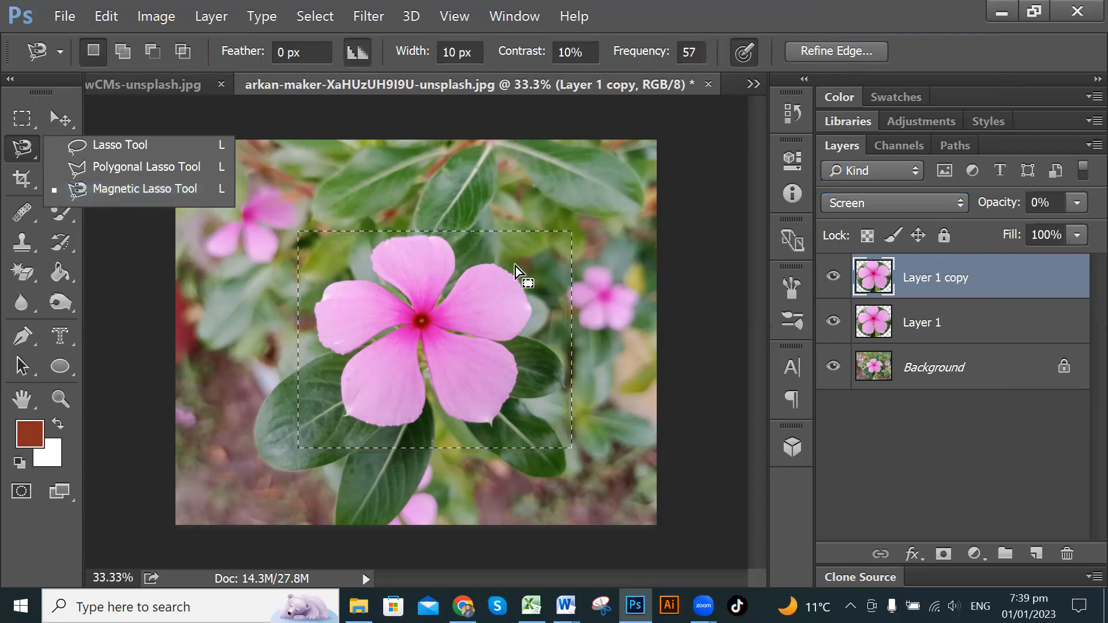
click(752, 84)
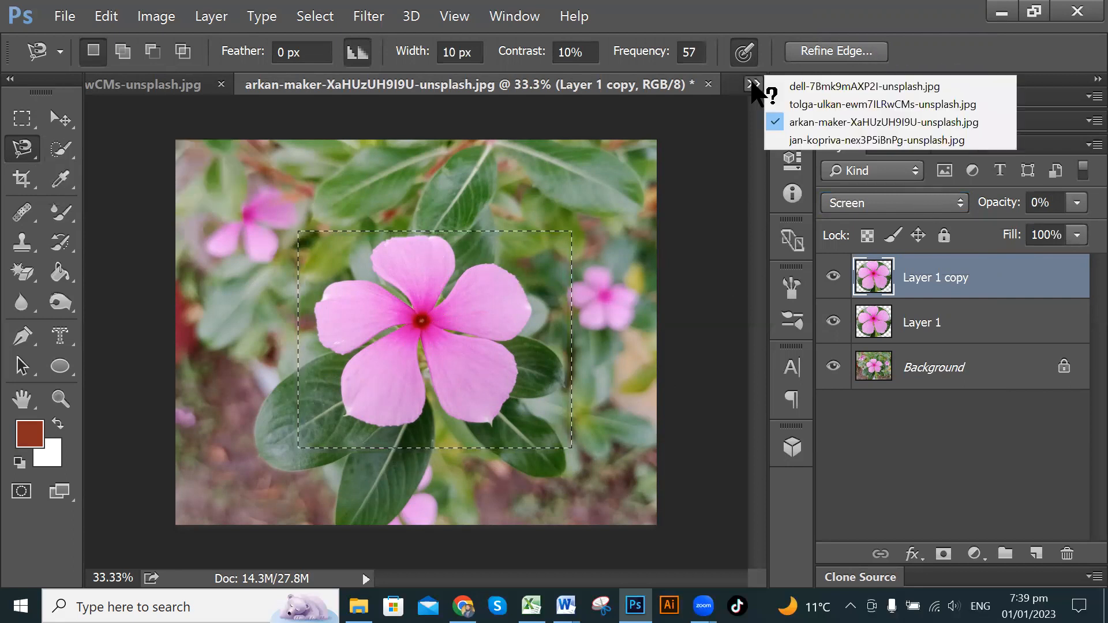
click(796, 141)
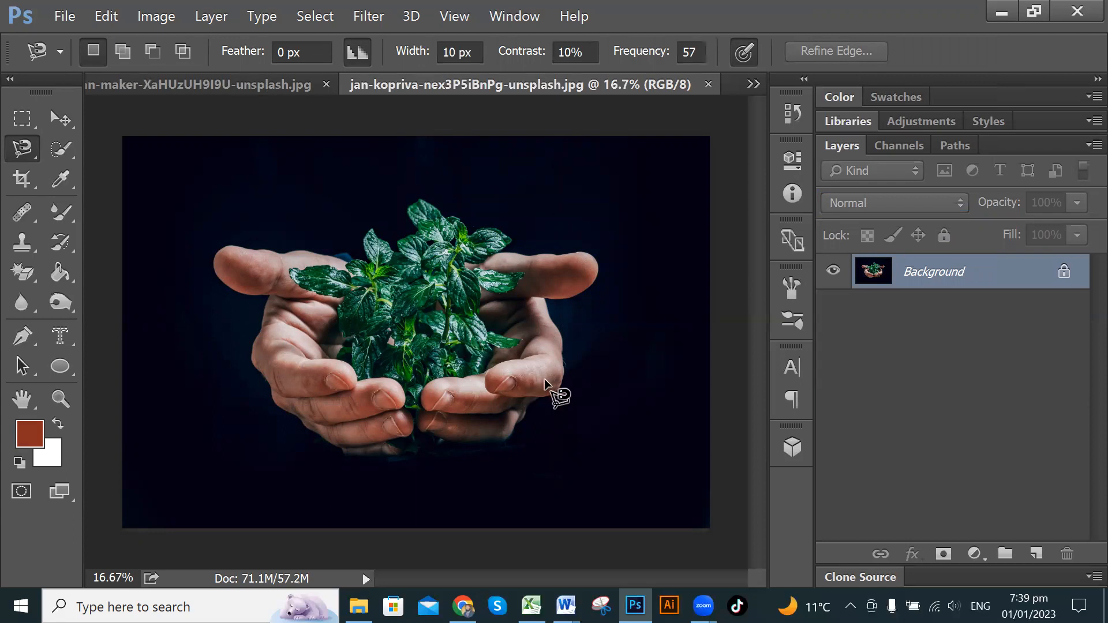
scroll(549, 365, up, 2)
scroll(549, 365, up, 1)
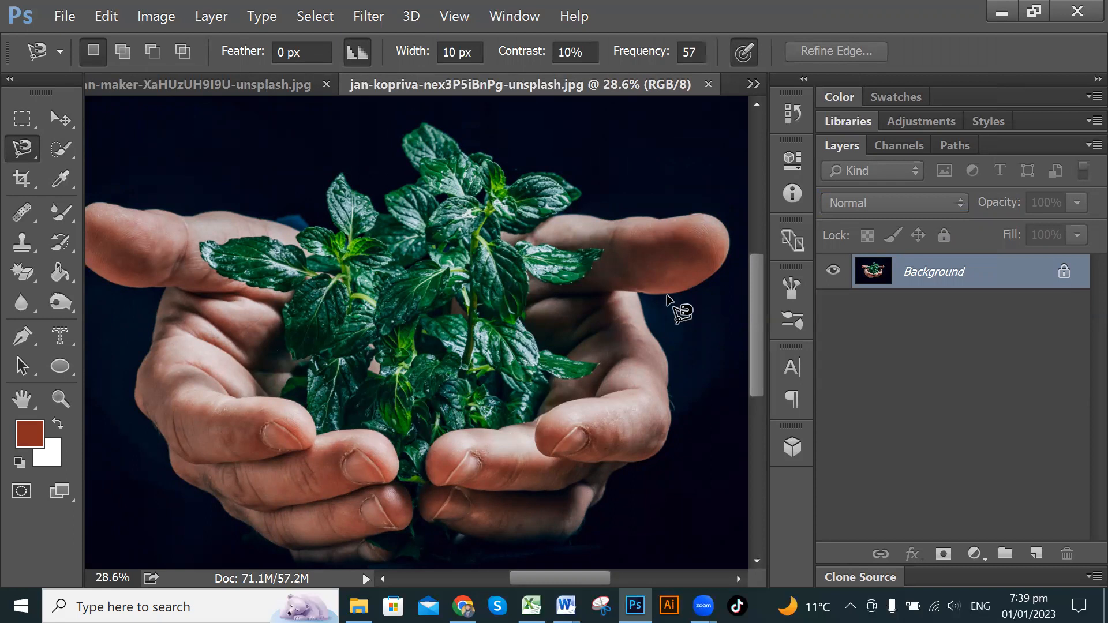
Step: Switch to the laptop image and select the keyboard and screen outline with the Polygonal Lasso tool
click(753, 83)
click(796, 88)
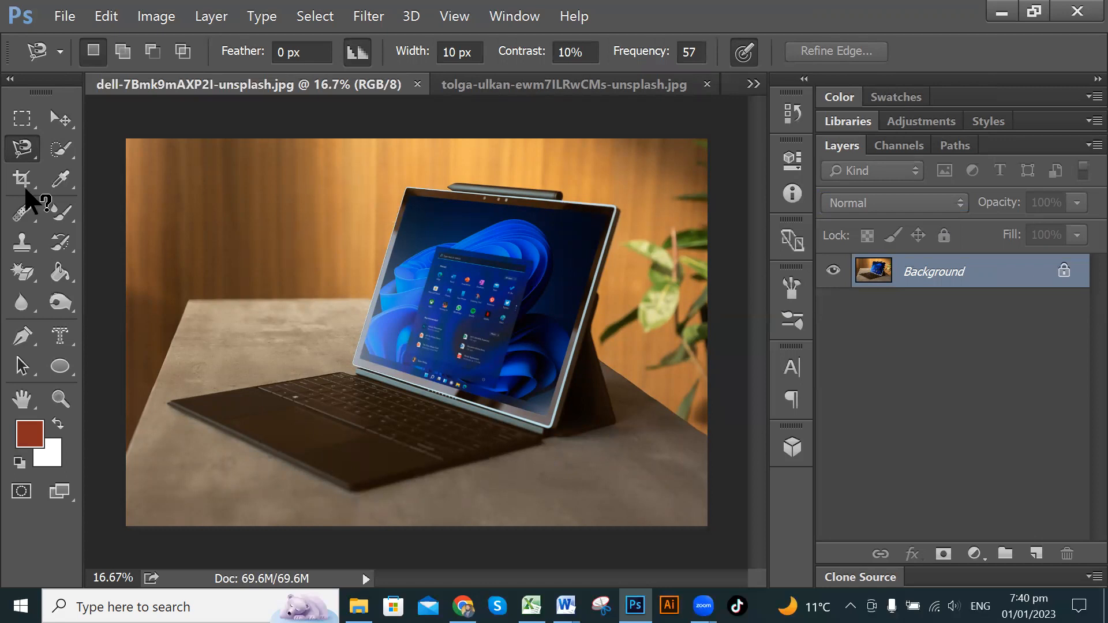
right_click(20, 150)
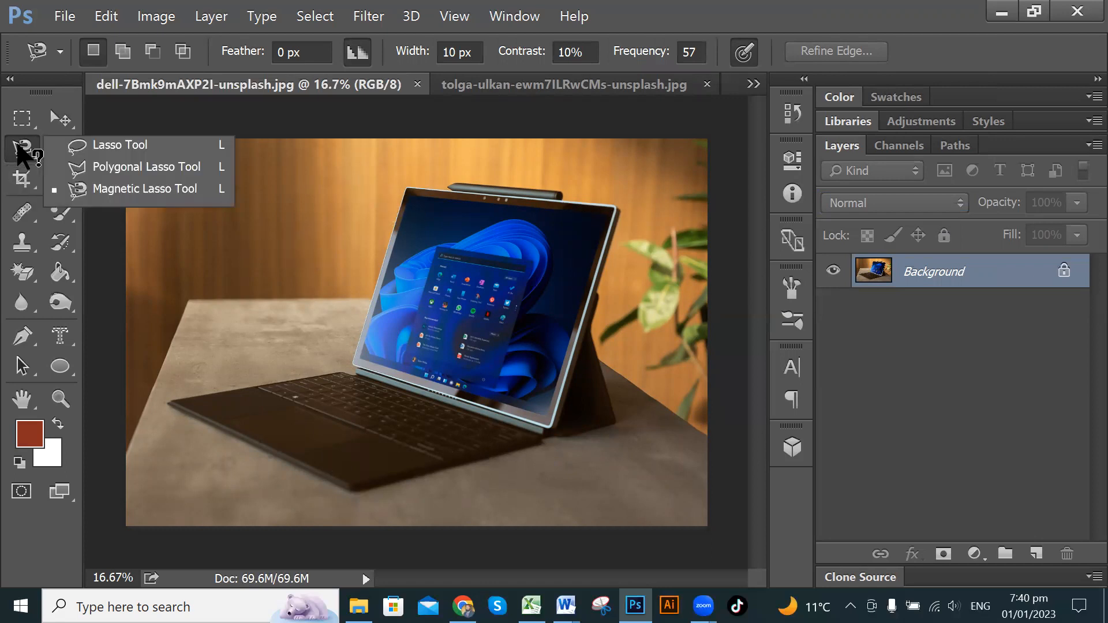
click(53, 161)
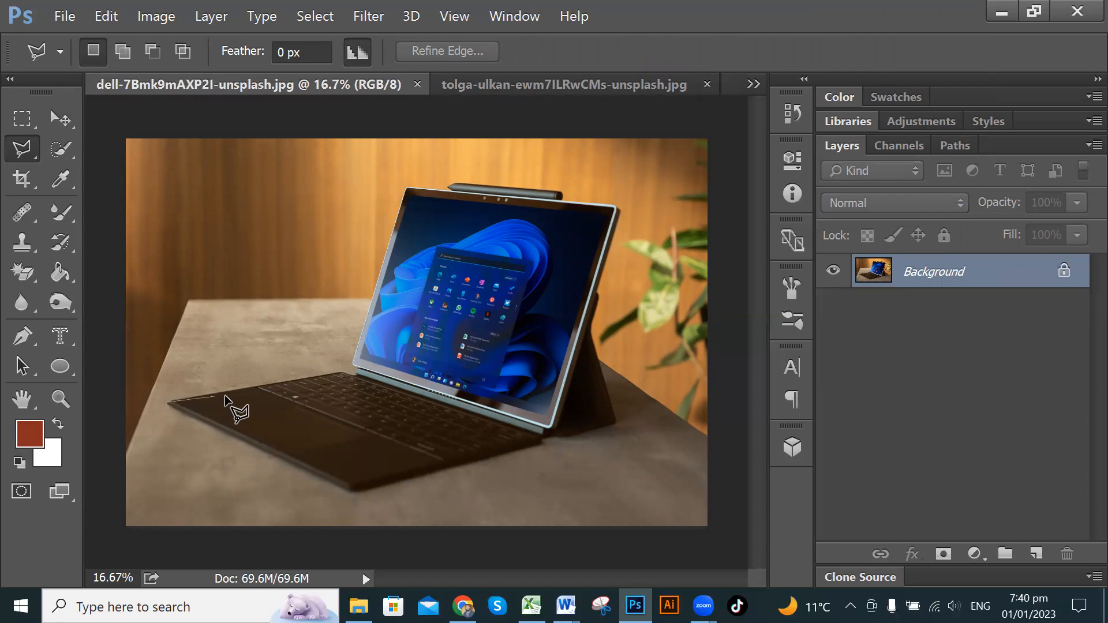
key(Escape)
click(168, 402)
key(Escape)
click(405, 190)
click(618, 215)
click(548, 433)
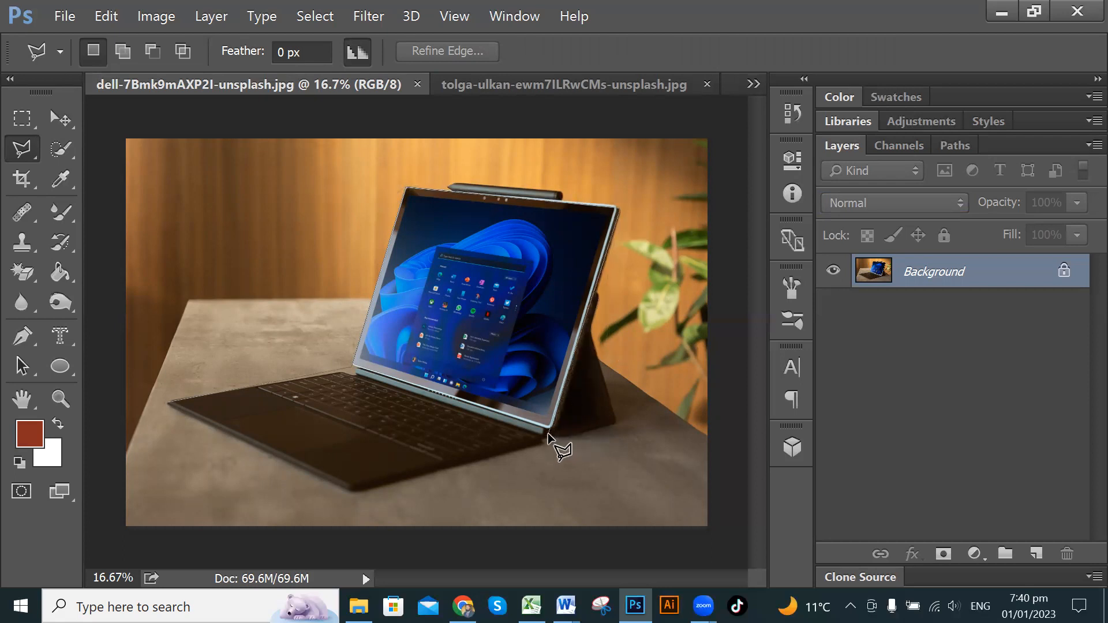
click(354, 491)
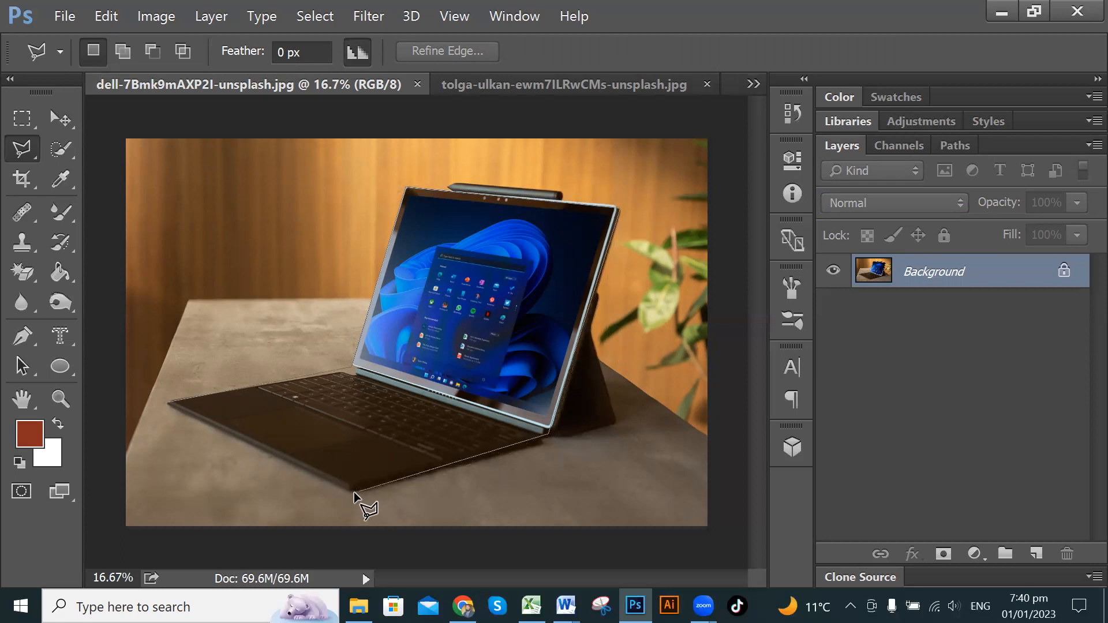
click(168, 403)
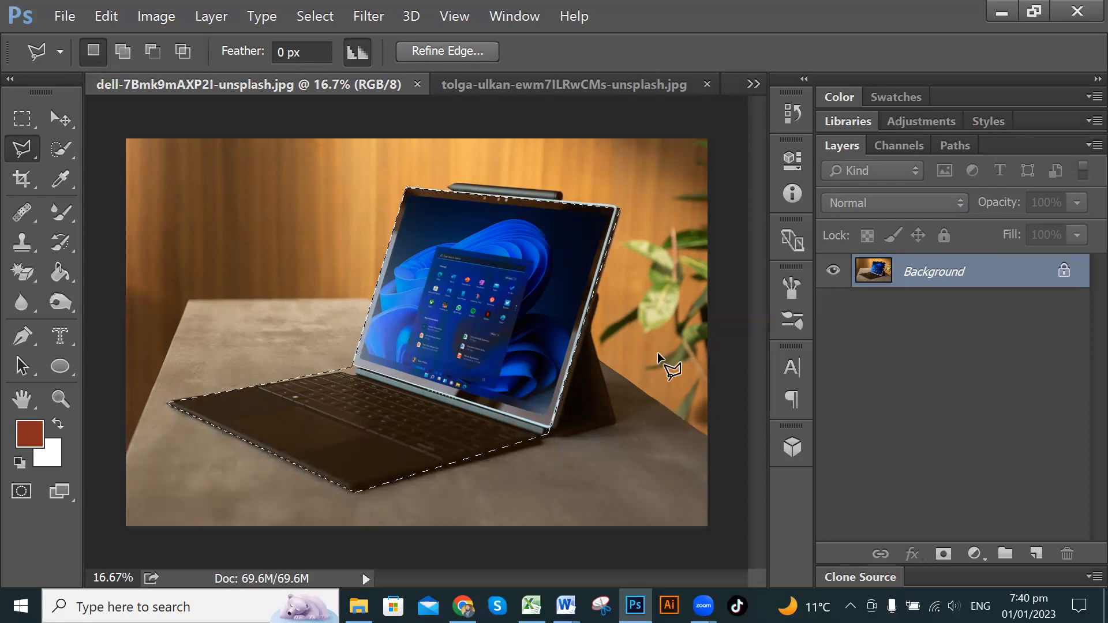
Step: Copy the selected laptop onto a new layer and duplicate that layer
key(ctrl+j)
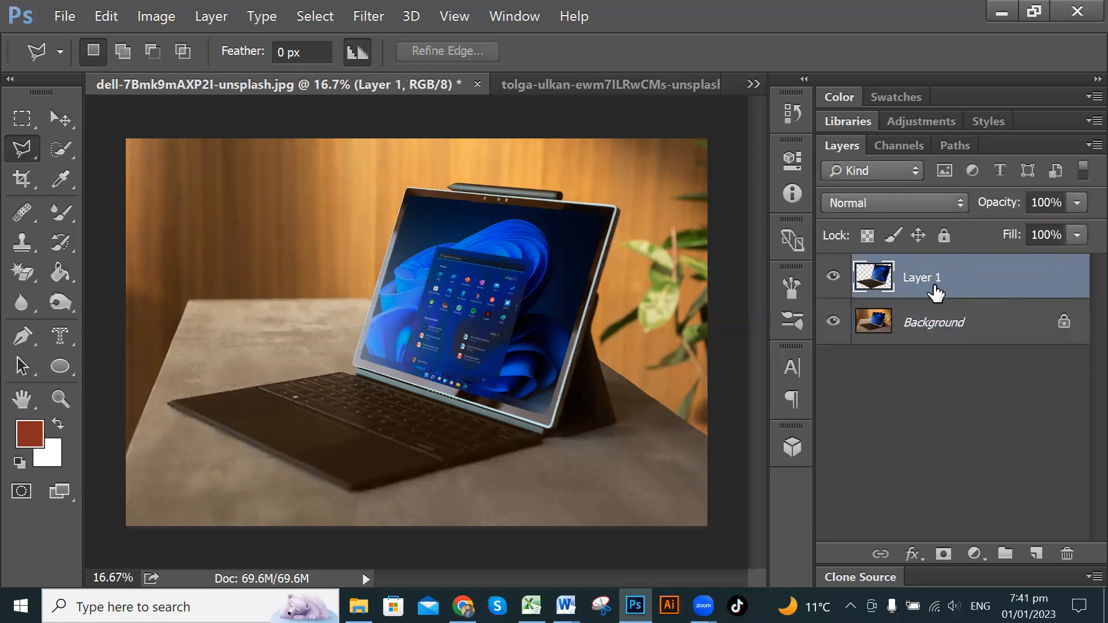
key(ctrl+j)
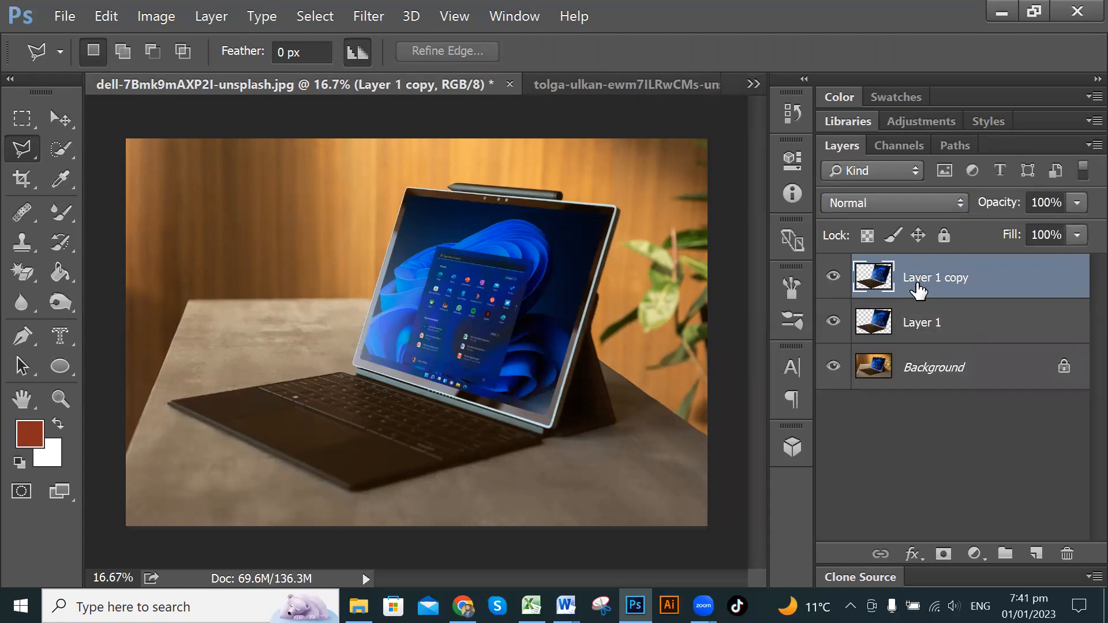
Step: Set the blend mode of the laptop's Layer 1 copy to Screen and toggle its visibility to compare the effect
click(944, 201)
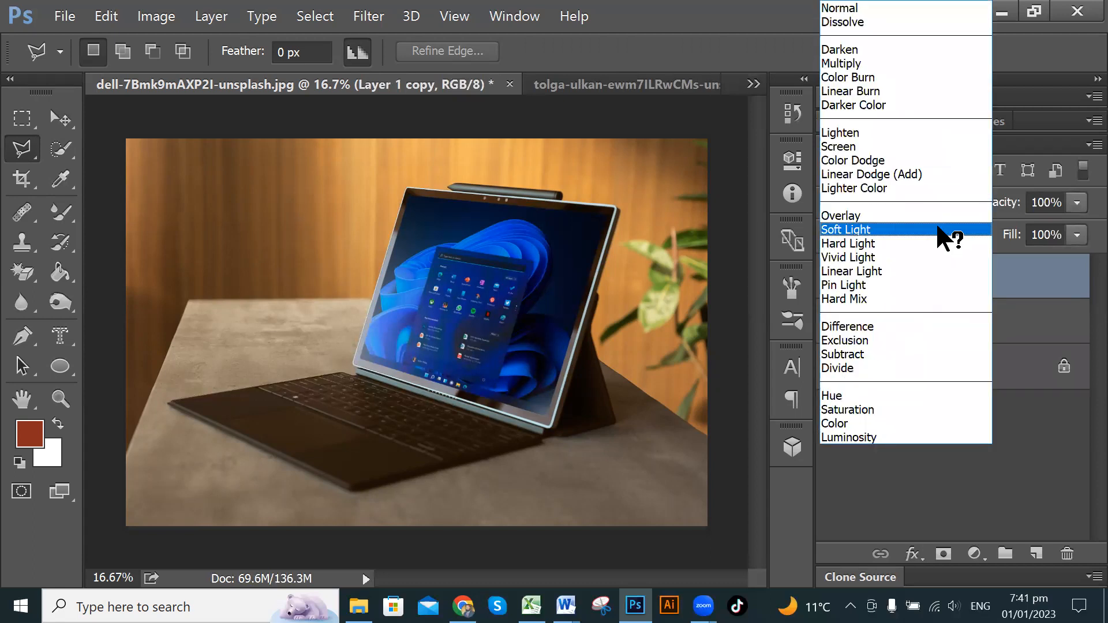
click(871, 154)
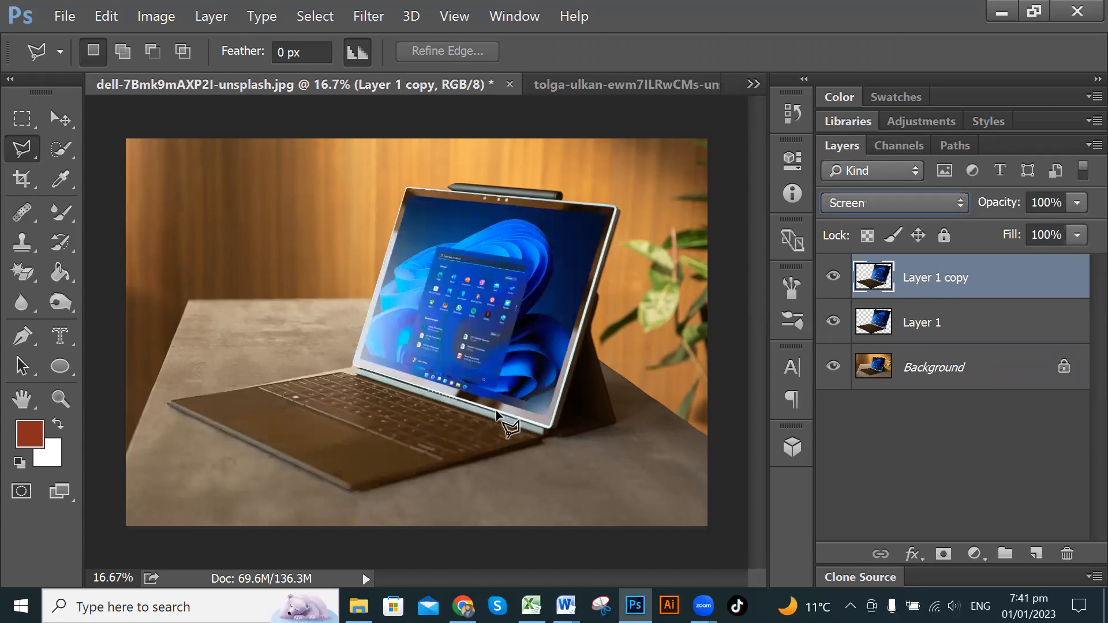
click(834, 276)
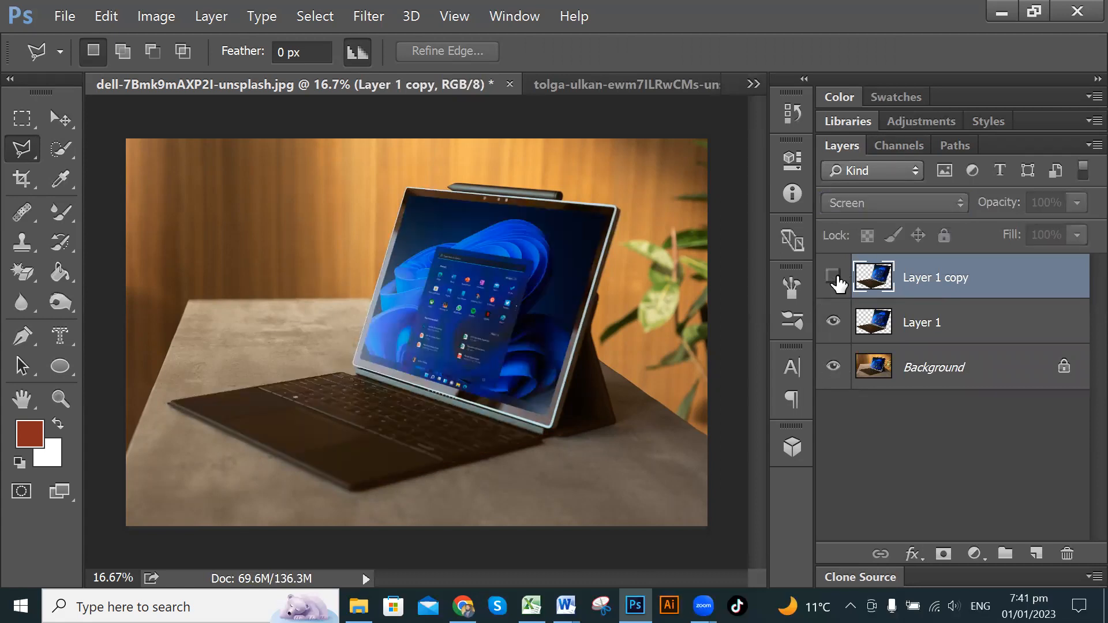
click(835, 277)
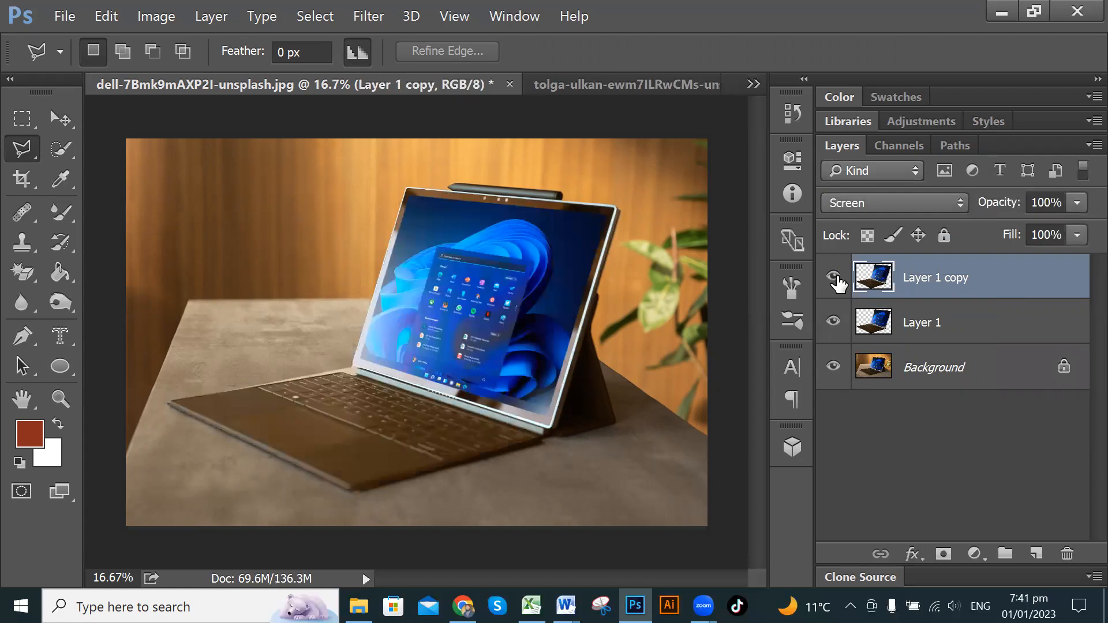
Step: Set the blend mode of the laptop's Layer 1 to Overlay and toggle both laptop layers' visibility to compare the effect
click(952, 326)
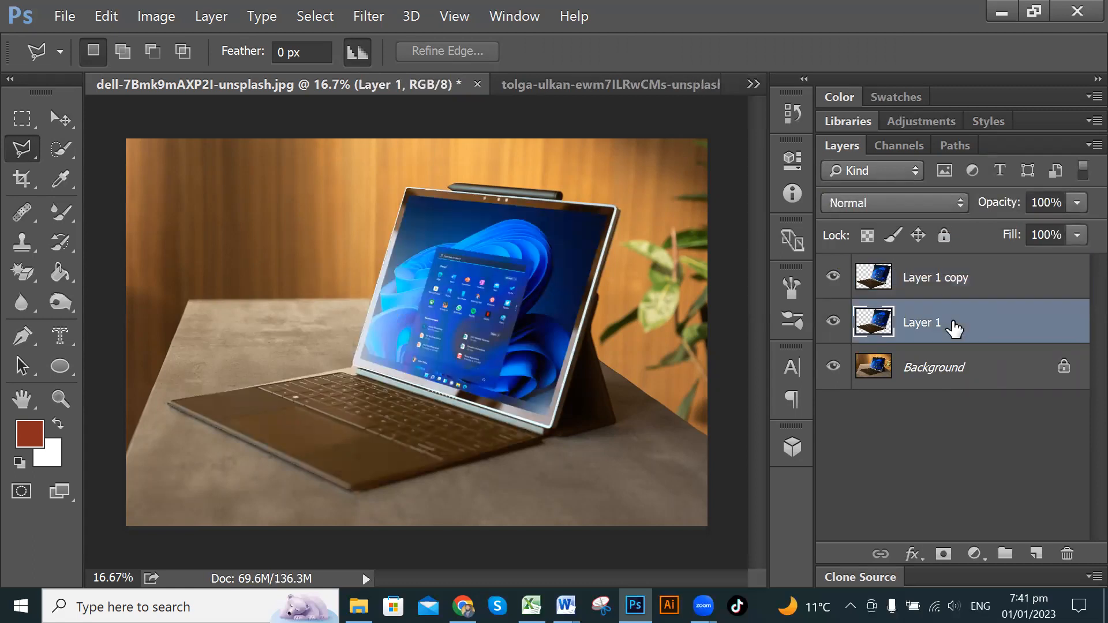
click(927, 199)
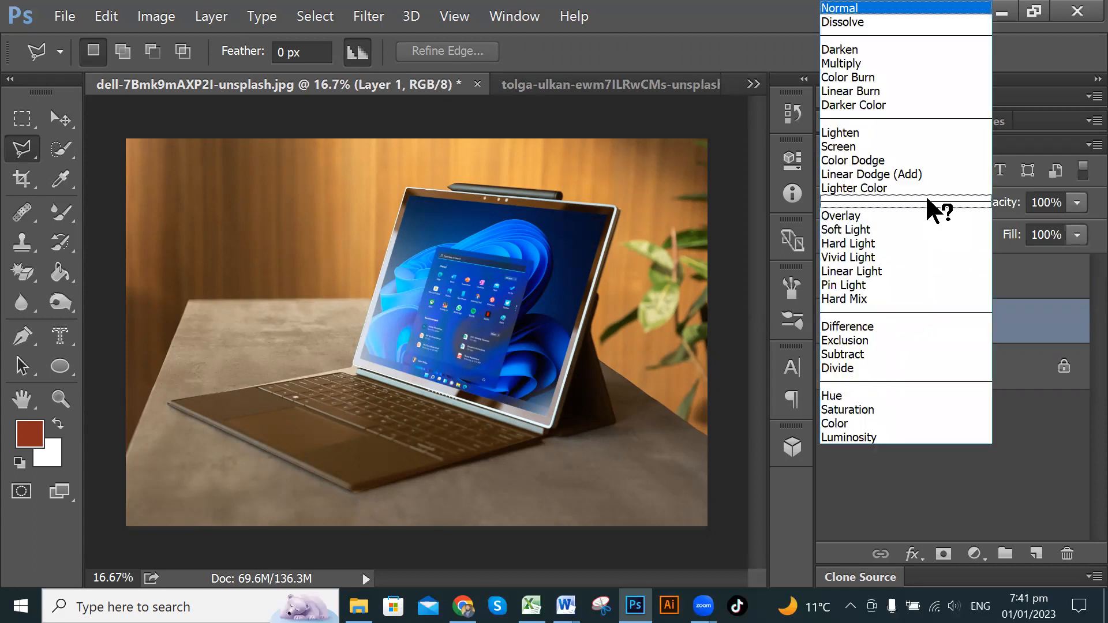
click(872, 220)
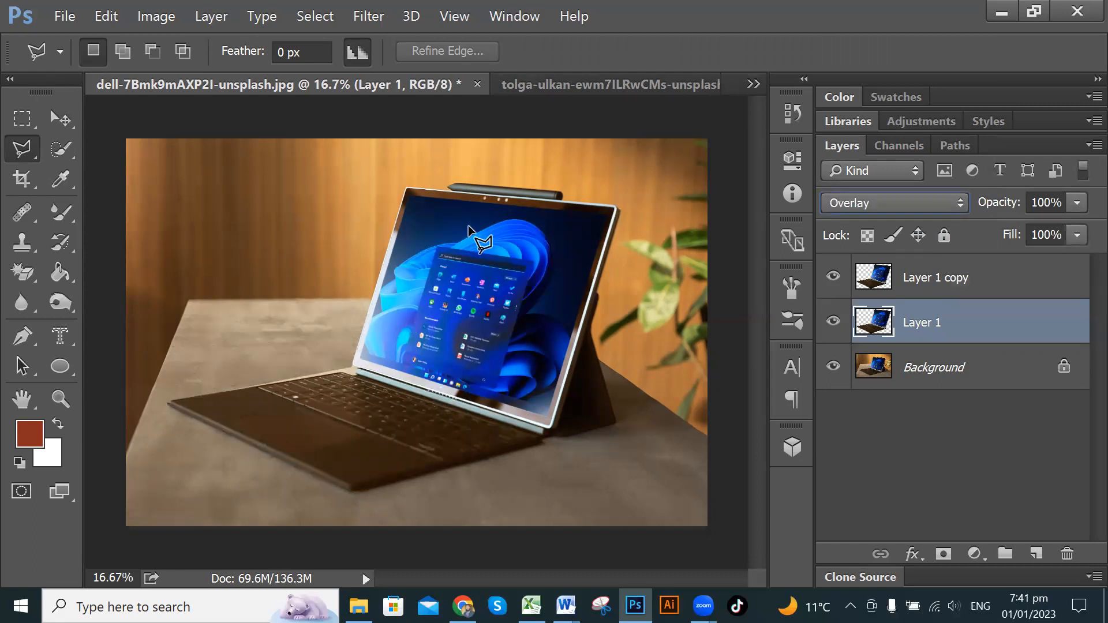
click(833, 321)
click(834, 277)
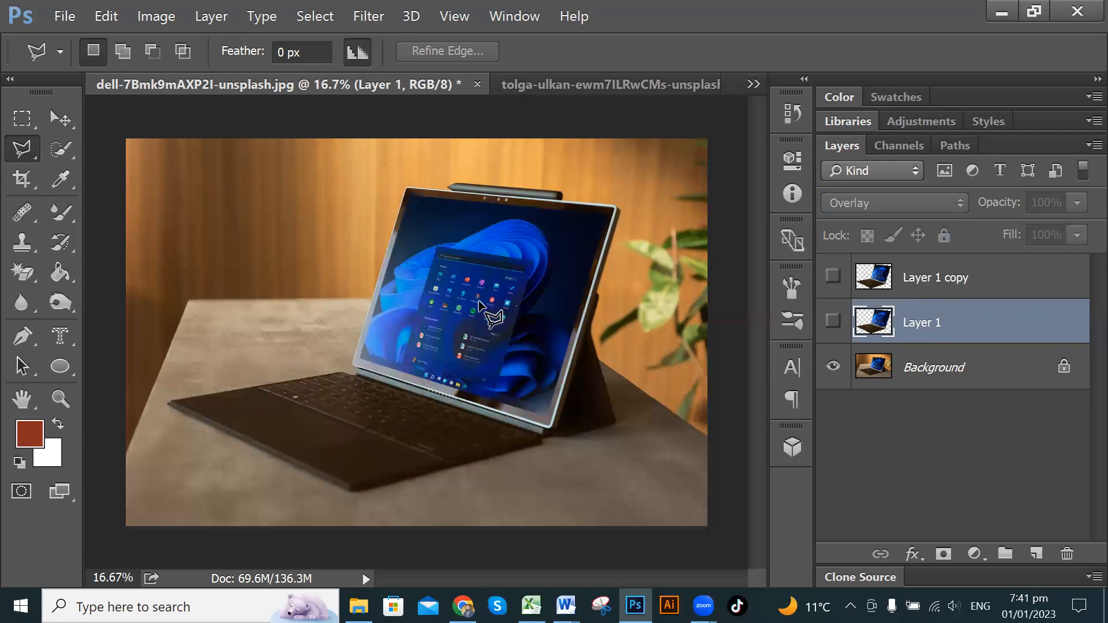
click(832, 322)
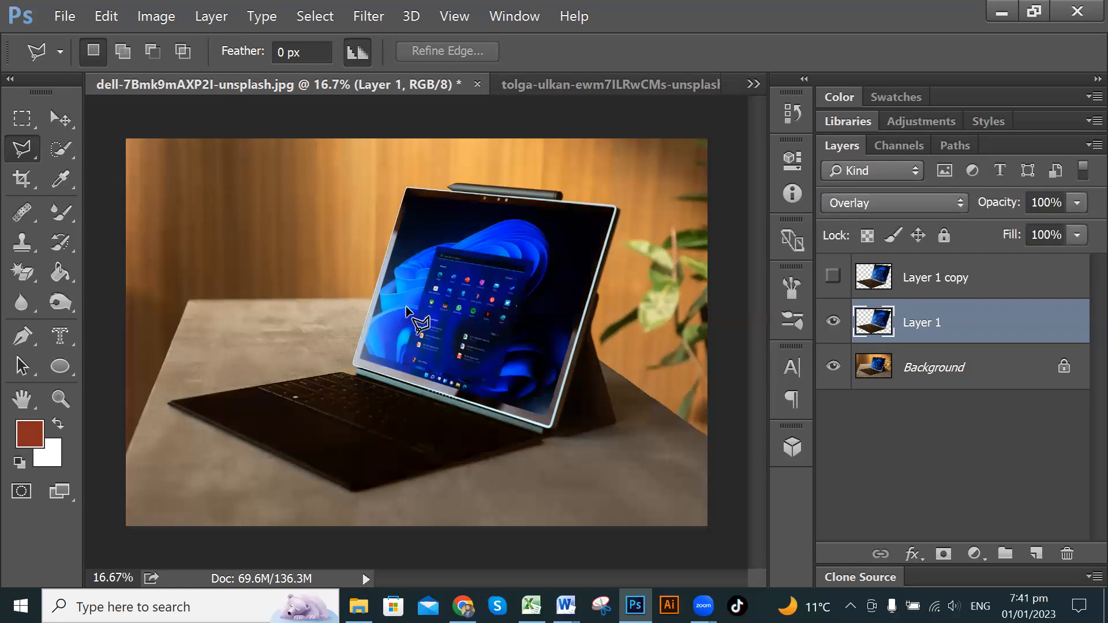
click(833, 277)
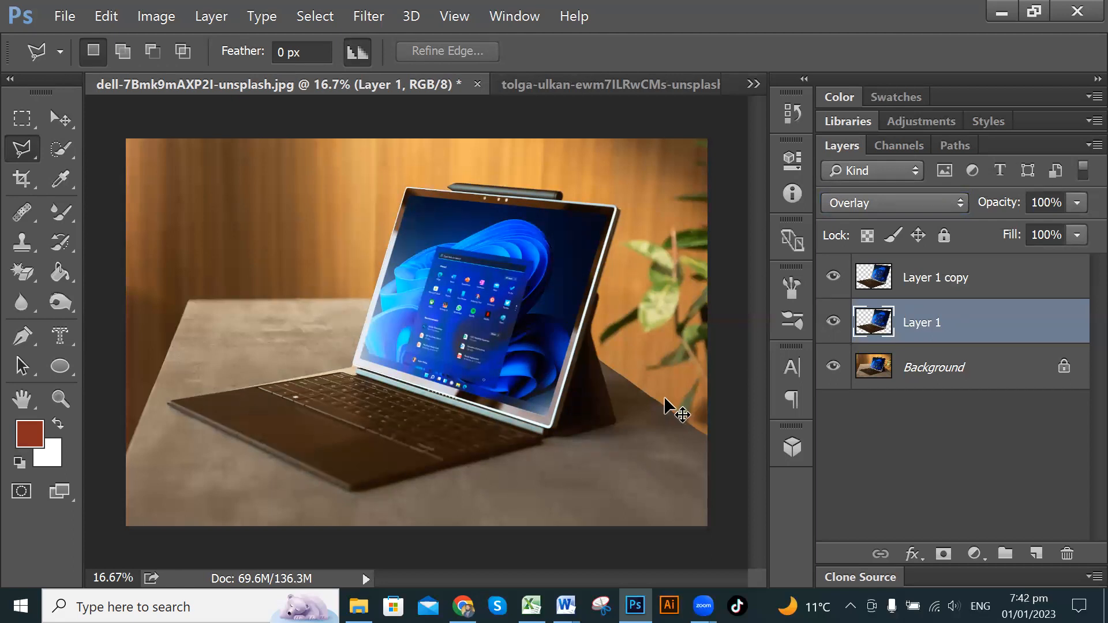
Step: Undo the Overlay and Screen blending and the cut-out laptop layers, back to the full-image Layer 1
key(ctrl+z)
key(ctrl+alt+z)
key(ctrl+alt+z)
key(ctrl+alt+z)
key(ctrl+alt+z)
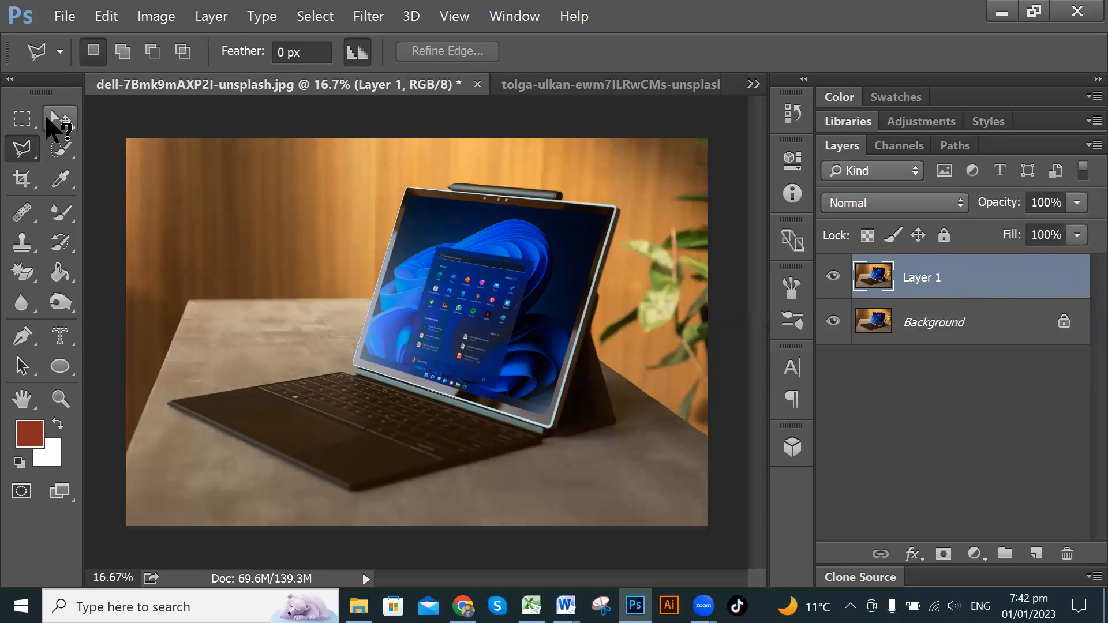
Step: Switch to the Rectangular Marquee tool, select the entire laptop image and copy it onto a new layer
click(18, 120)
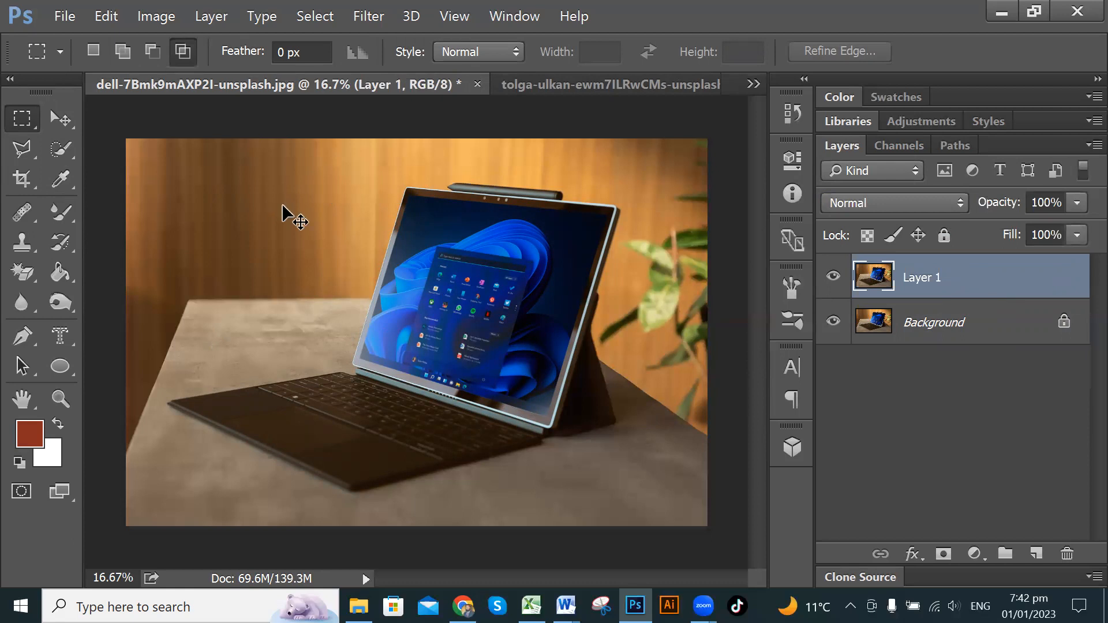
key(ctrl+a)
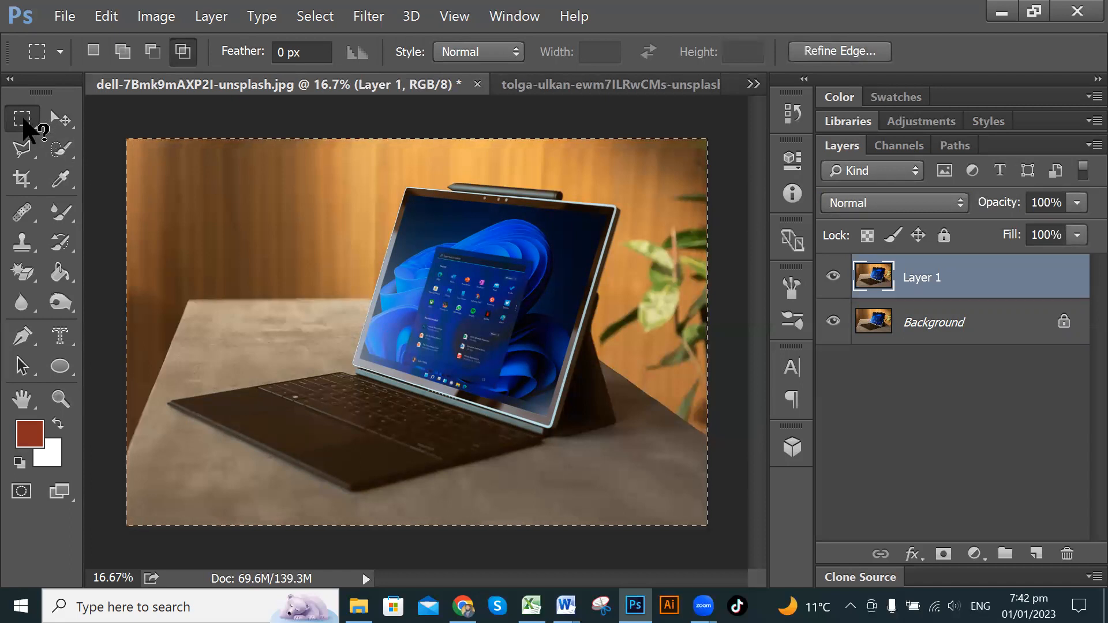
right_click(24, 120)
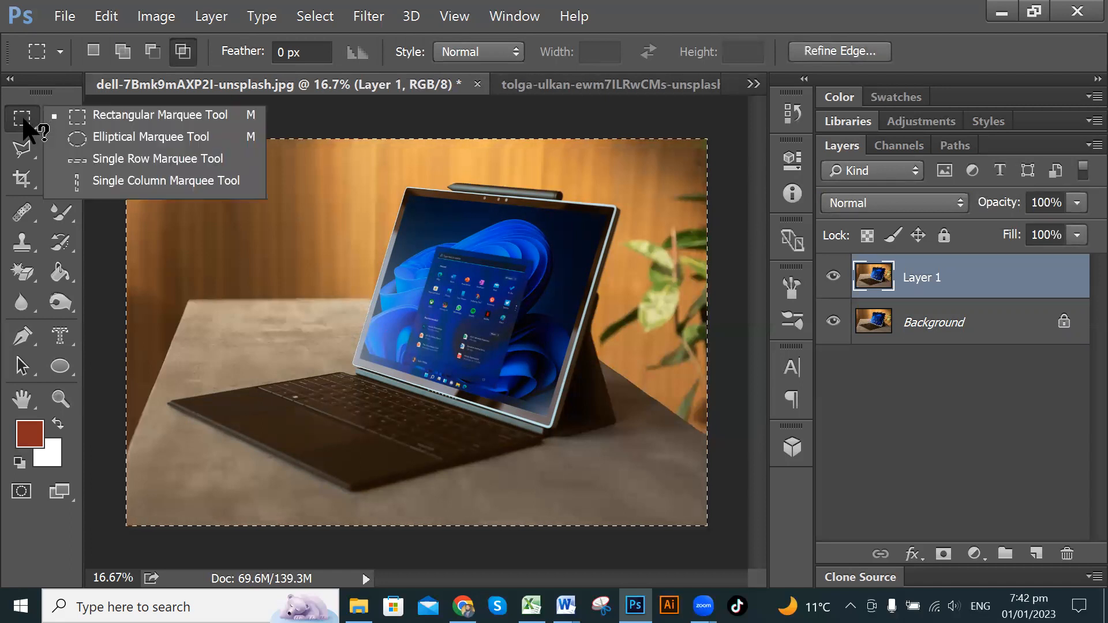
click(62, 120)
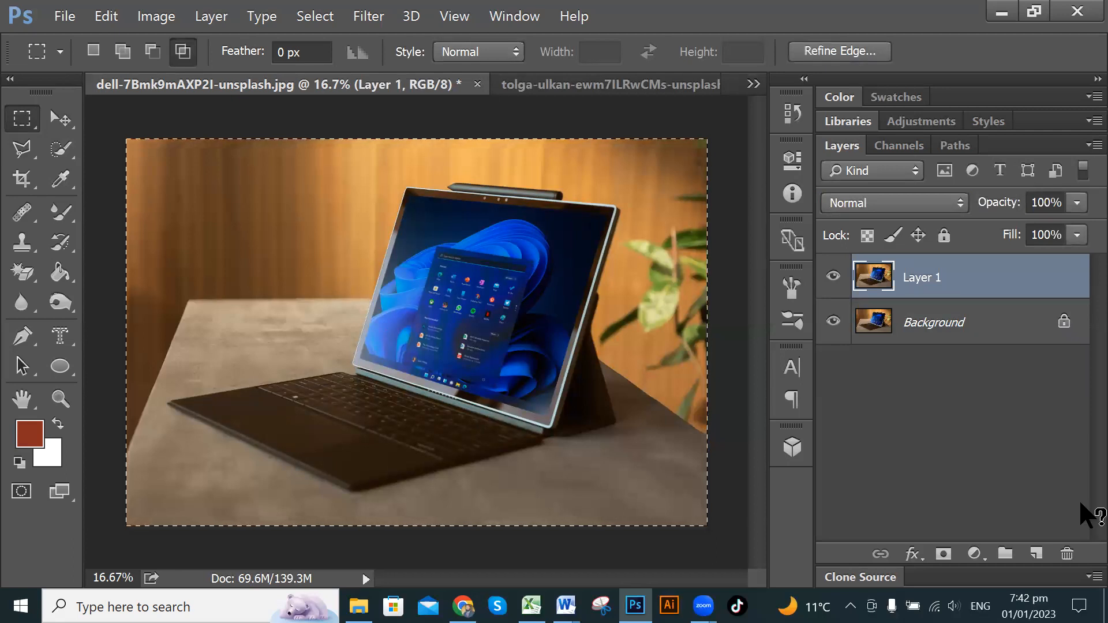
click(903, 199)
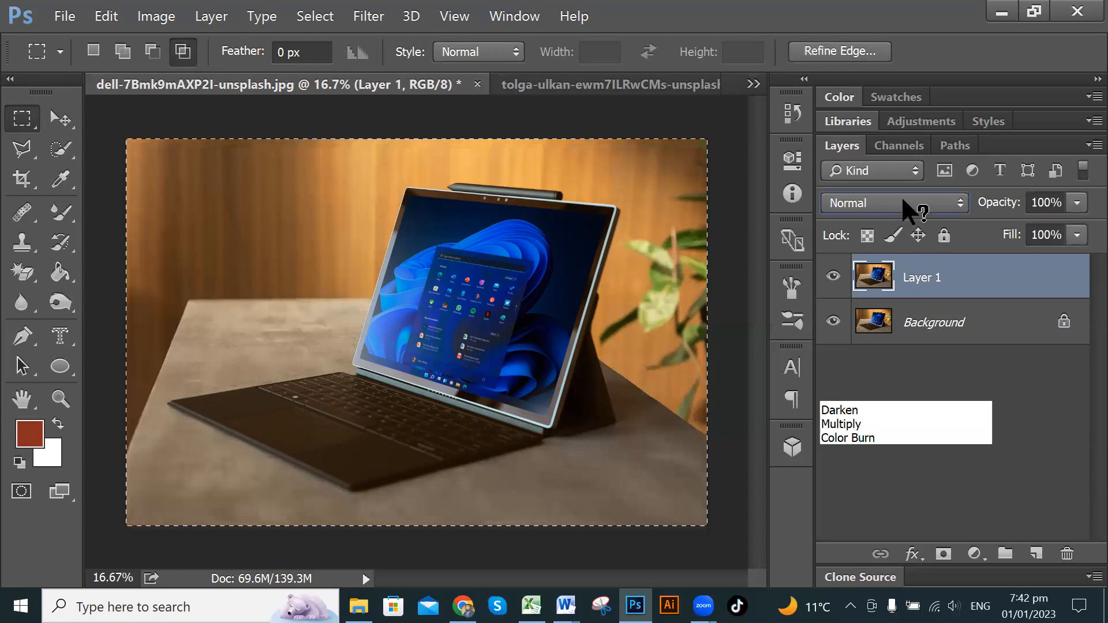
click(761, 7)
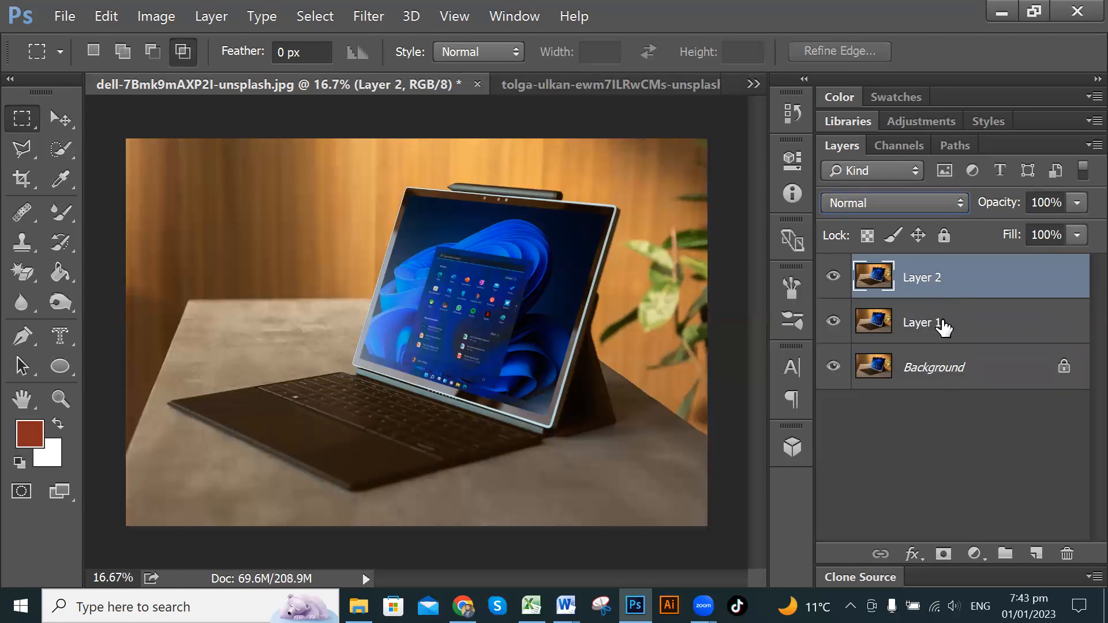
Step: Set the blend mode of Layer 2 to Screen and of Layer 1 to Overlay
click(946, 197)
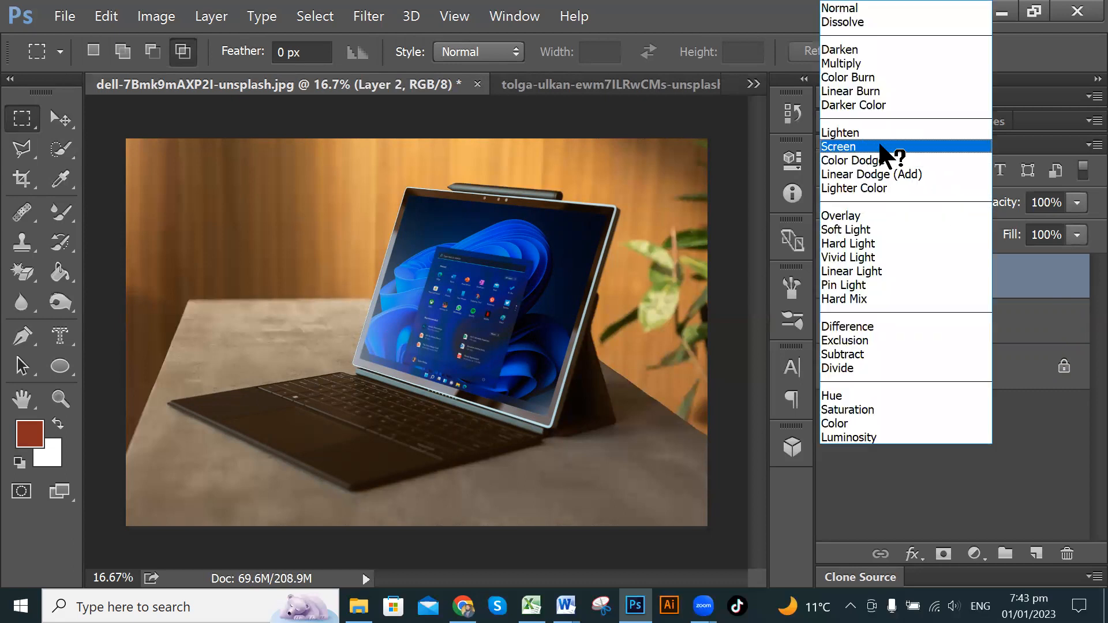
click(883, 148)
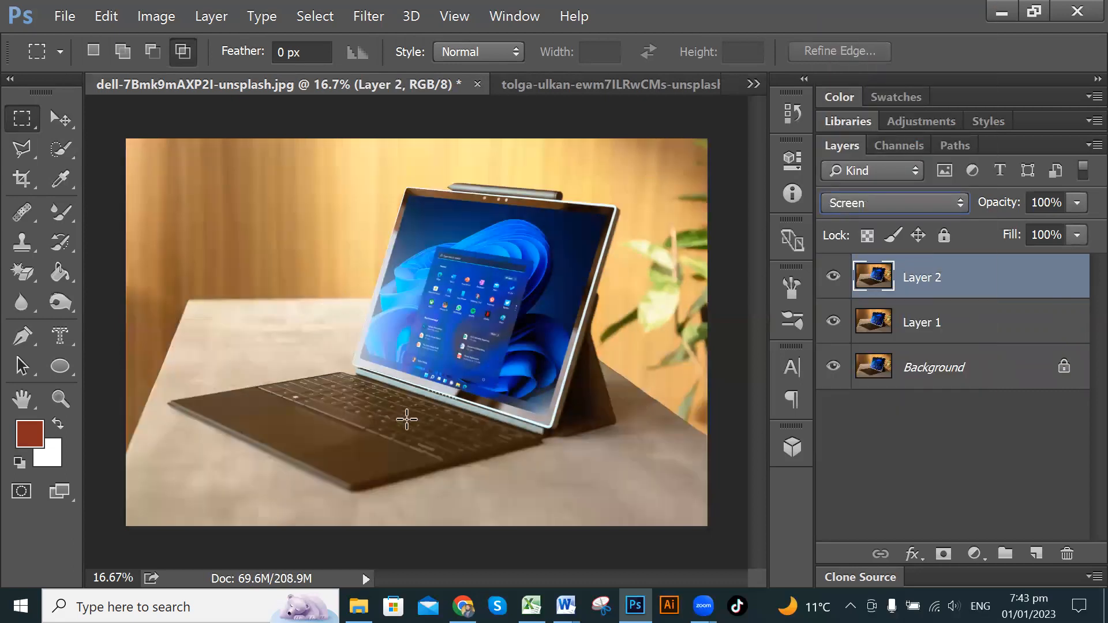
click(942, 330)
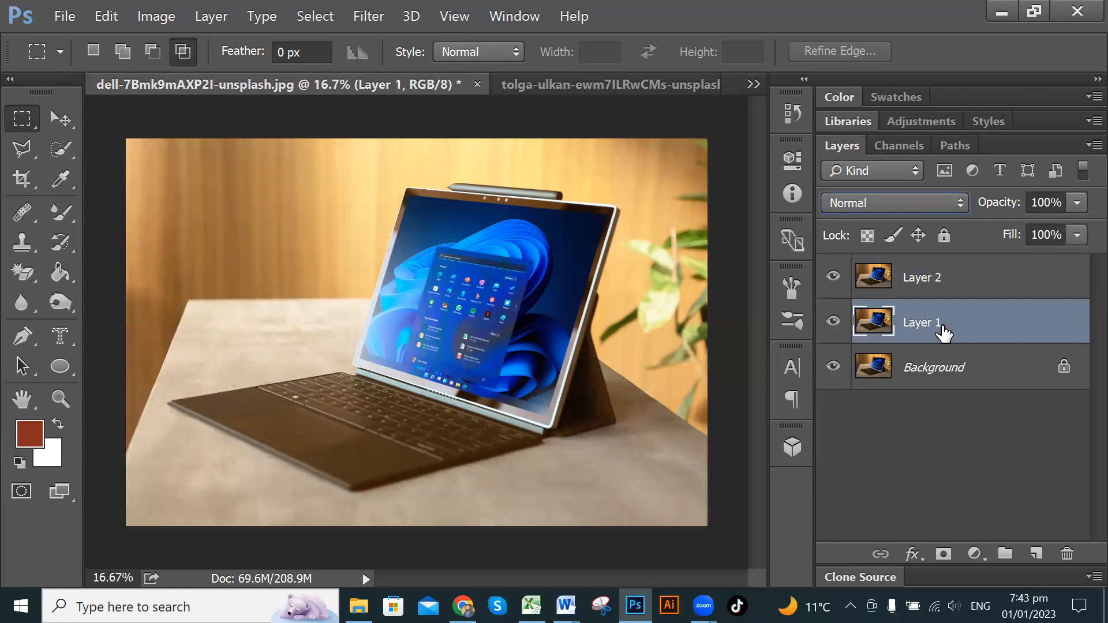
click(944, 203)
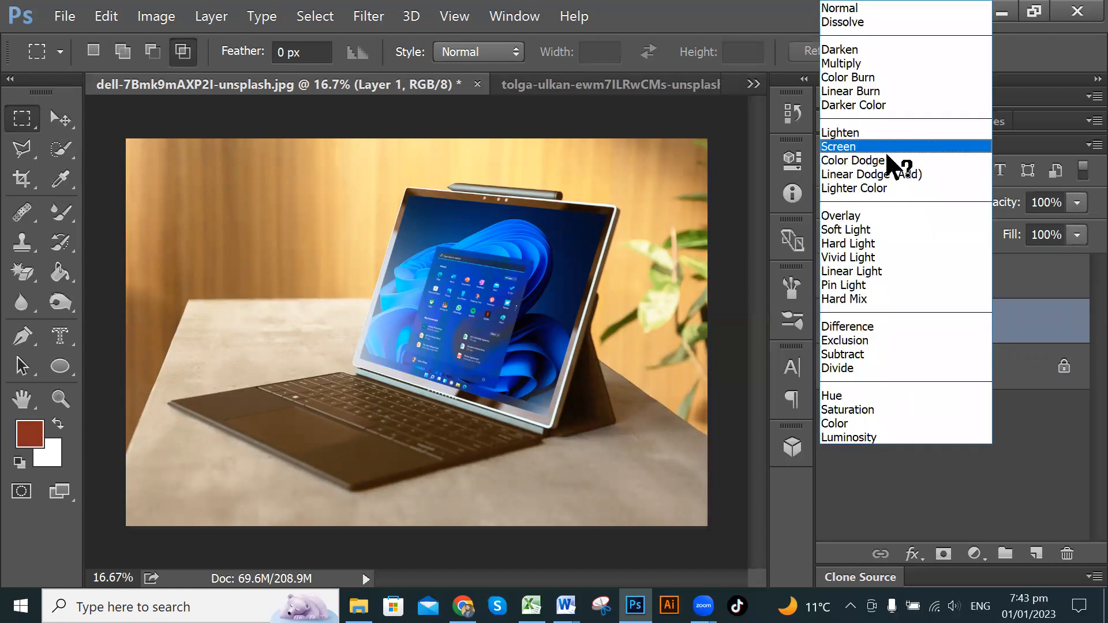
click(907, 217)
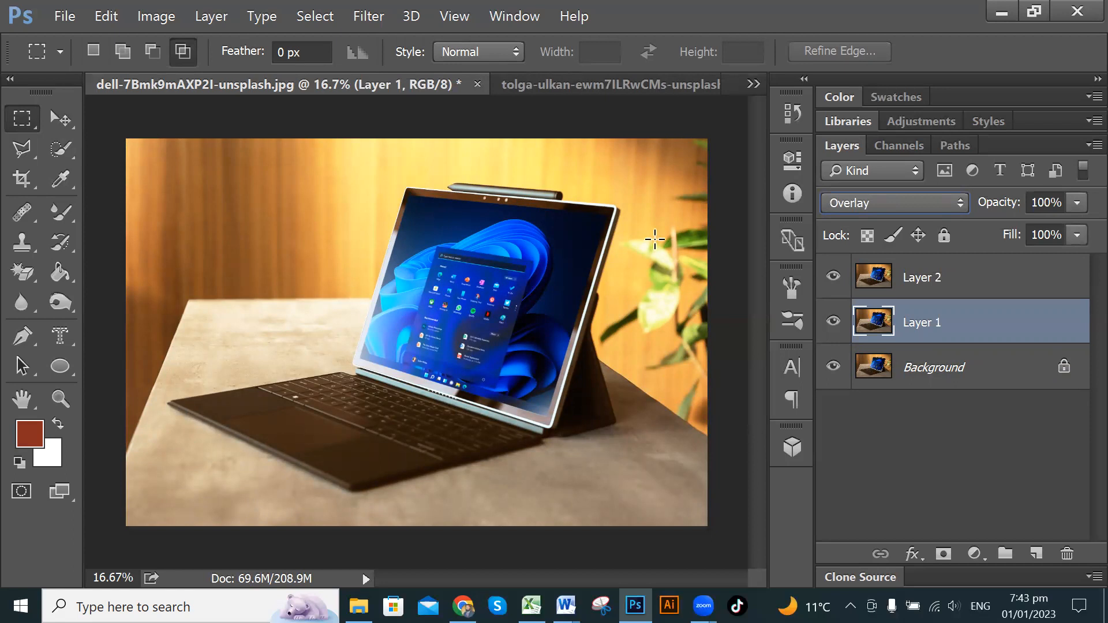
Step: Hide Layer 2 and Layer 1, then show both again to compare the brightened image with the original
click(832, 276)
click(833, 322)
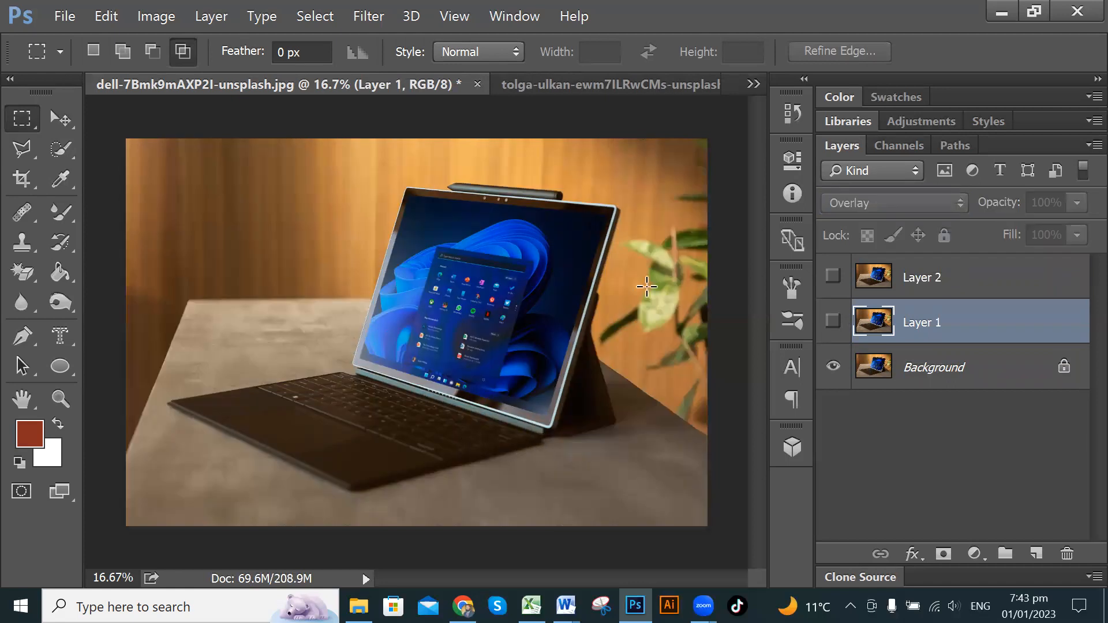
click(832, 323)
click(833, 278)
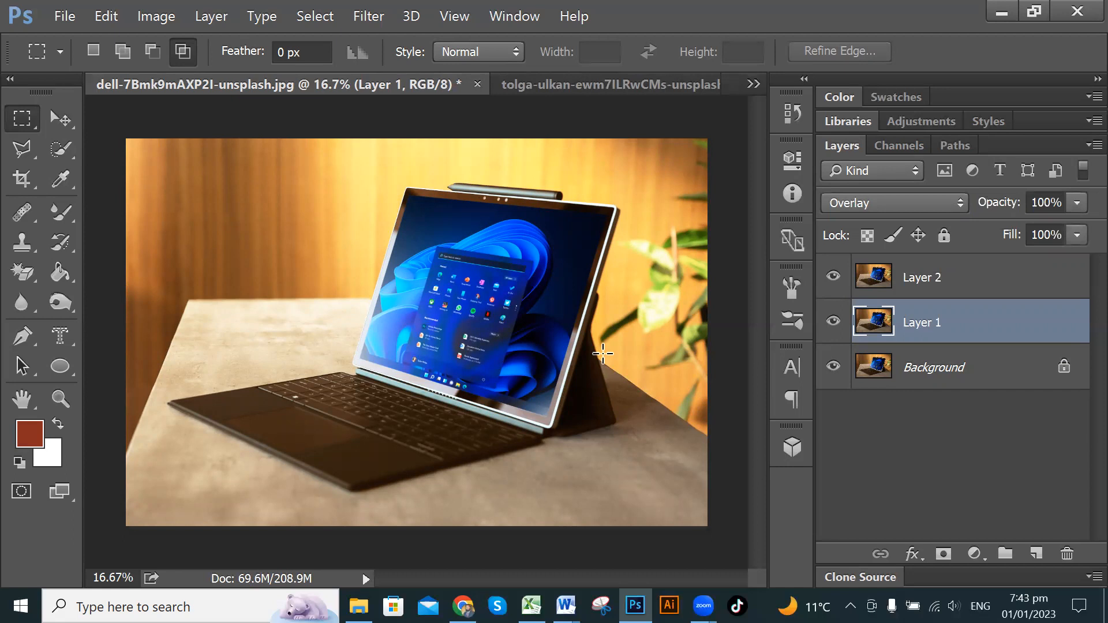
Step: Duplicate Layer 2, try the Darken blend mode on the copy, and delete the copy
key(alt+shift+s)
click(933, 292)
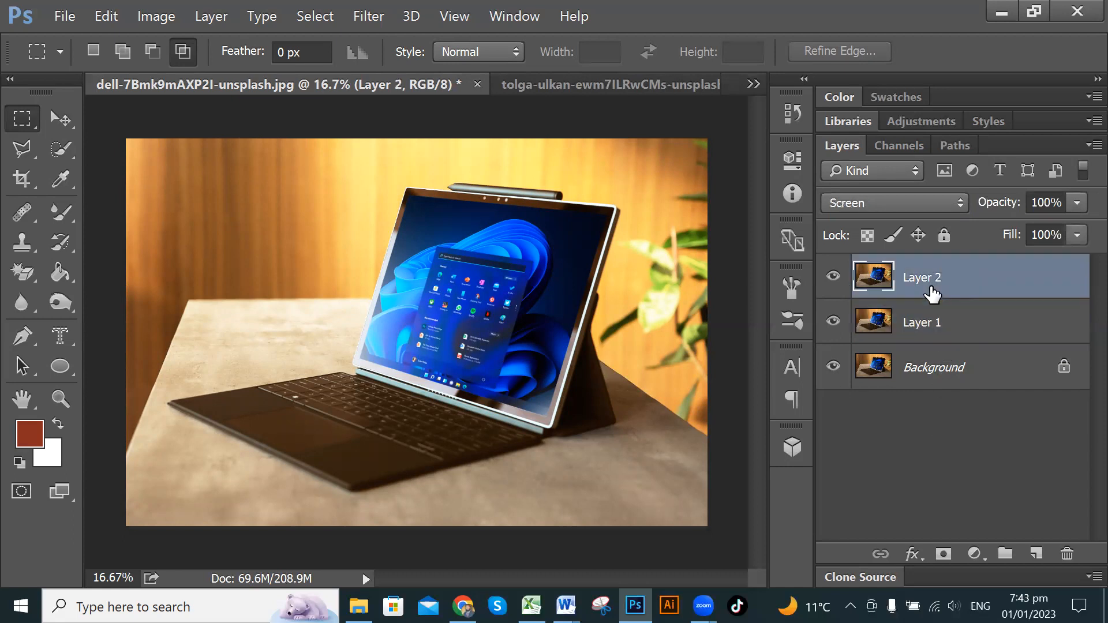
key(ctrl+j)
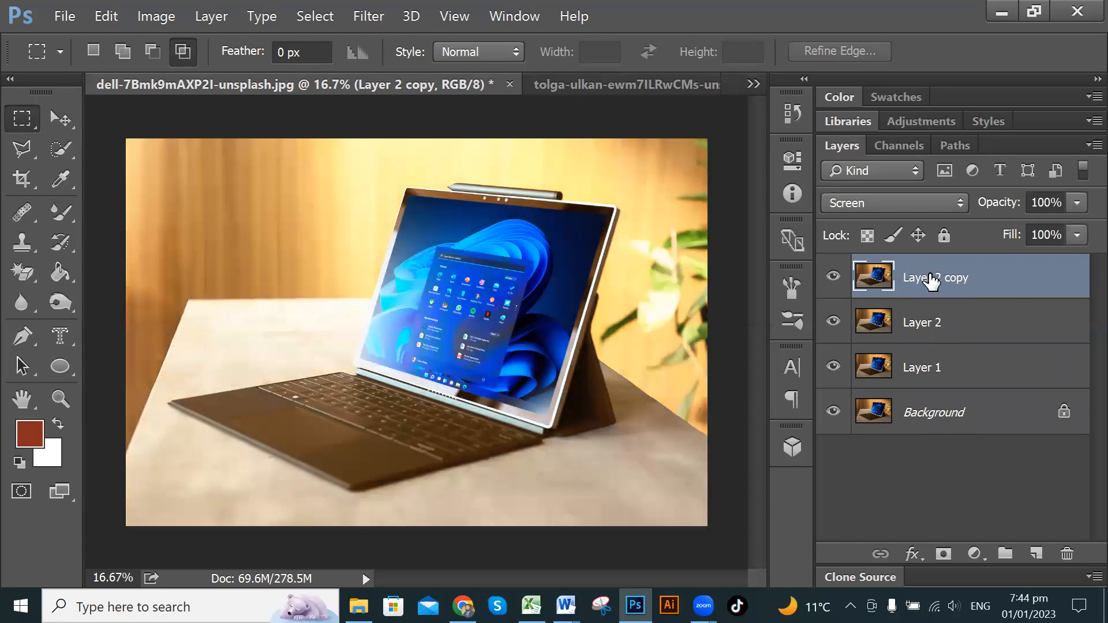
click(931, 203)
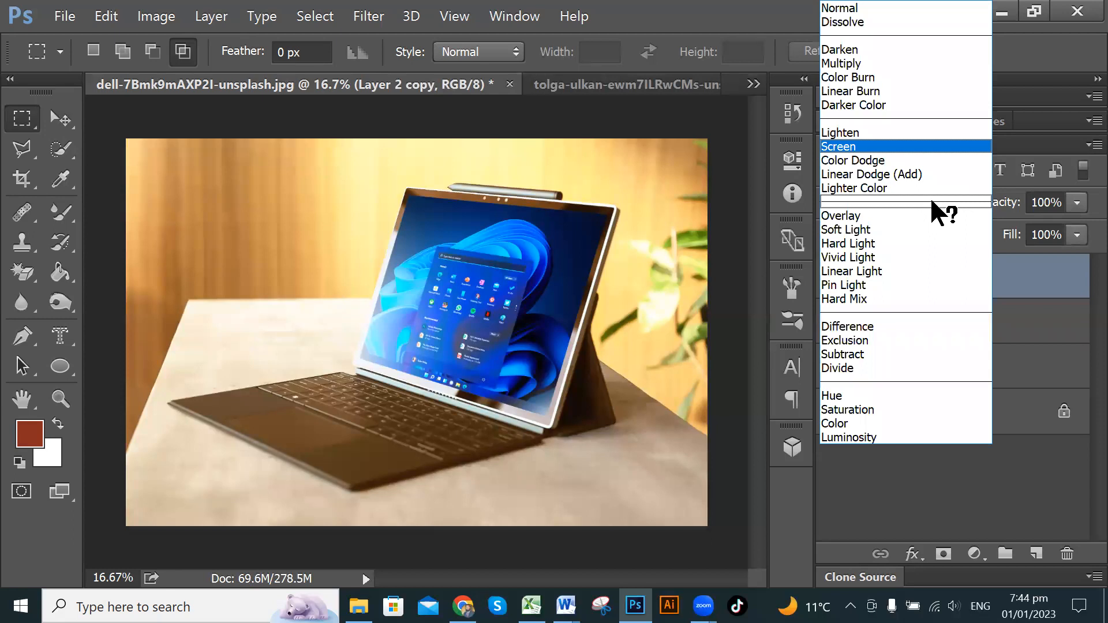
click(898, 55)
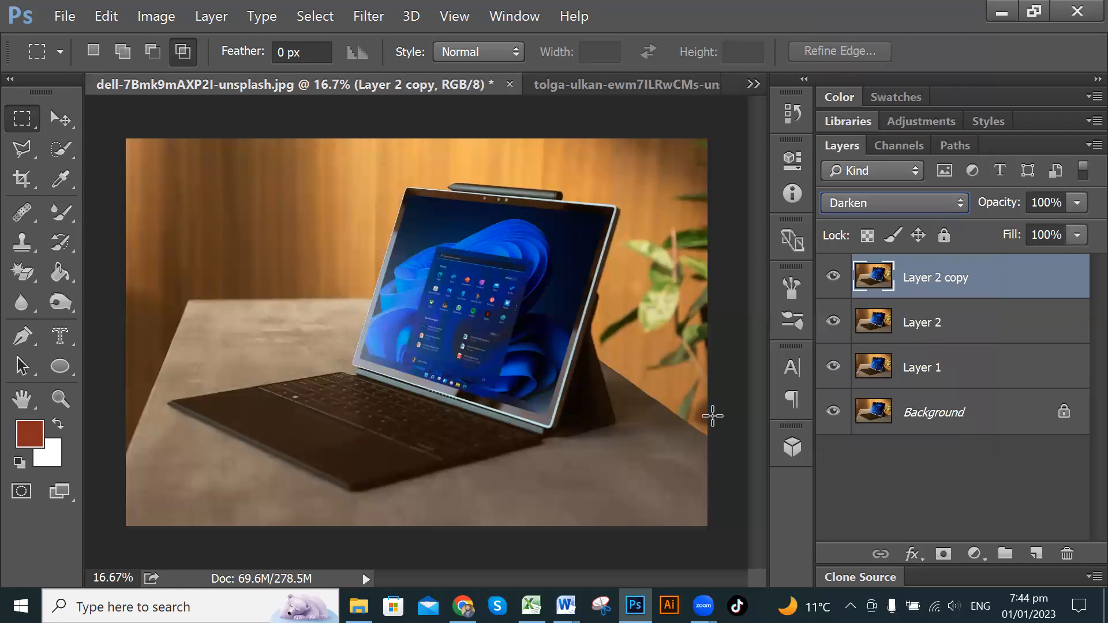
click(832, 278)
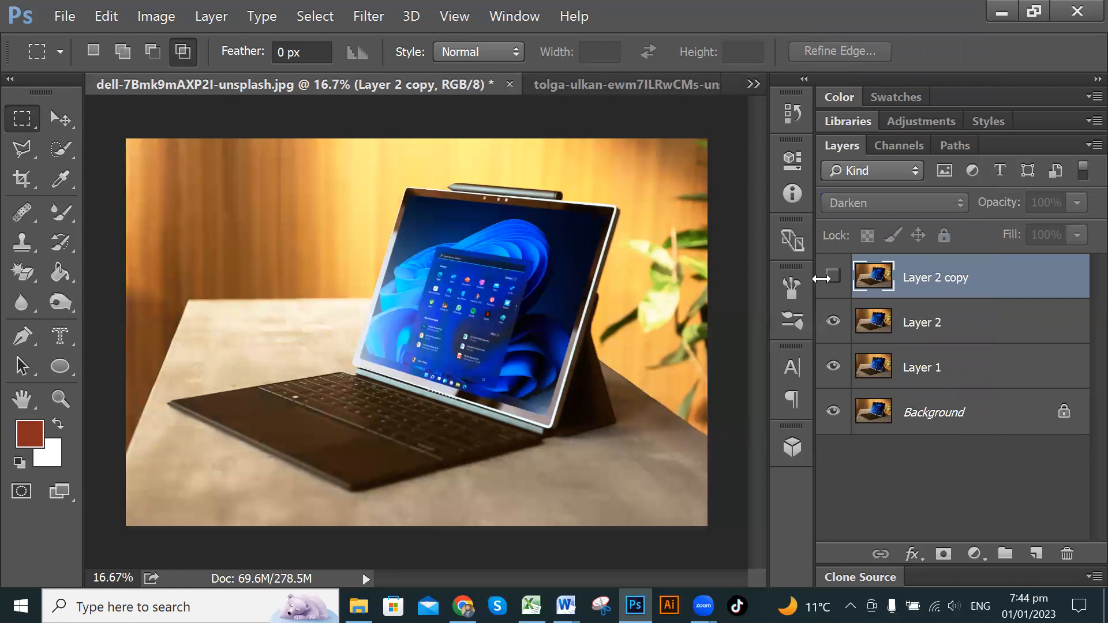
key(Delete)
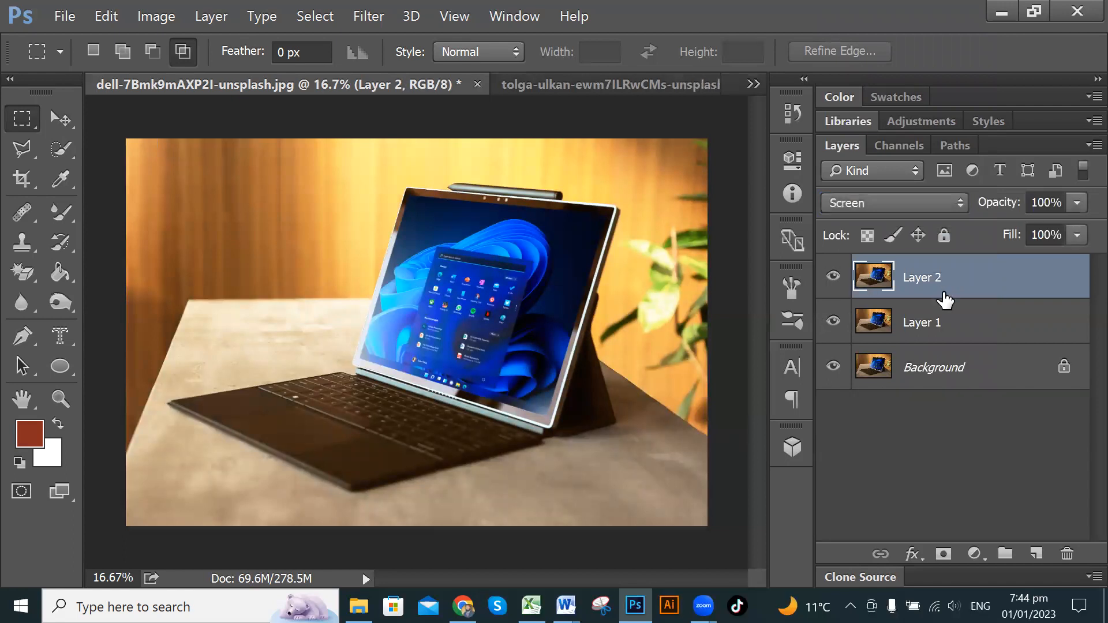
Step: Review the blend modes of Layer 1, Layer 2 and the Background by selecting them in turn
click(947, 325)
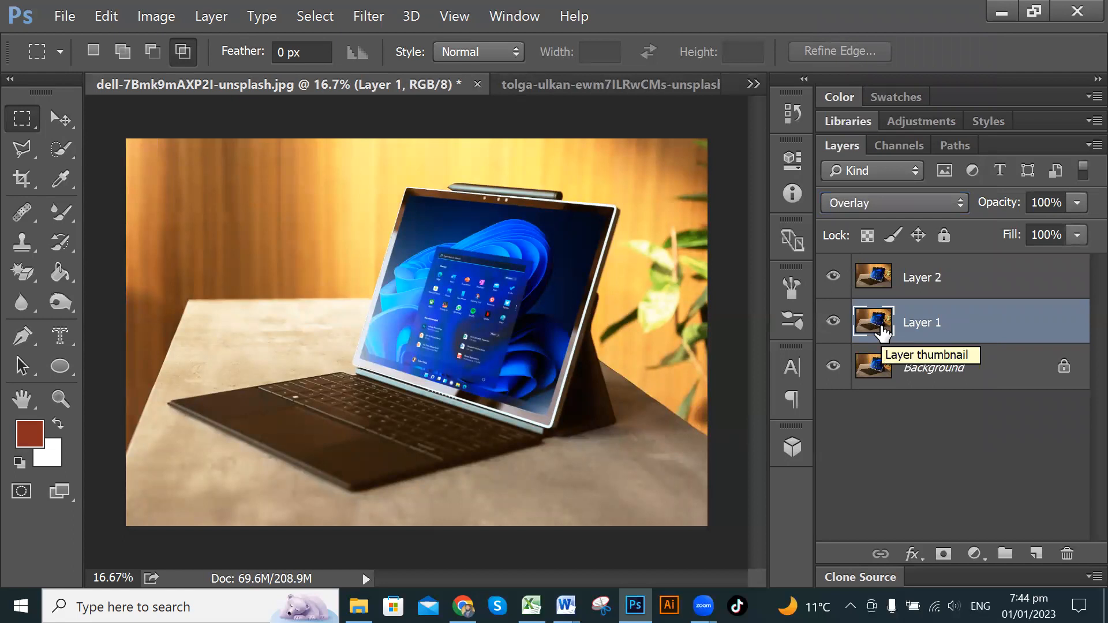
click(1000, 284)
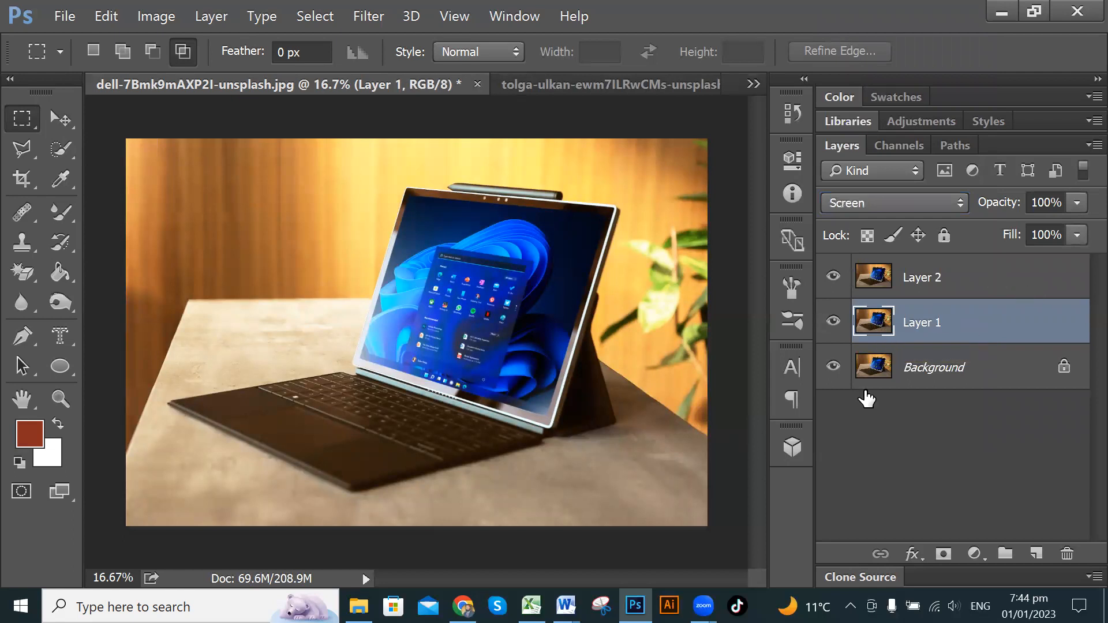
click(960, 326)
click(969, 294)
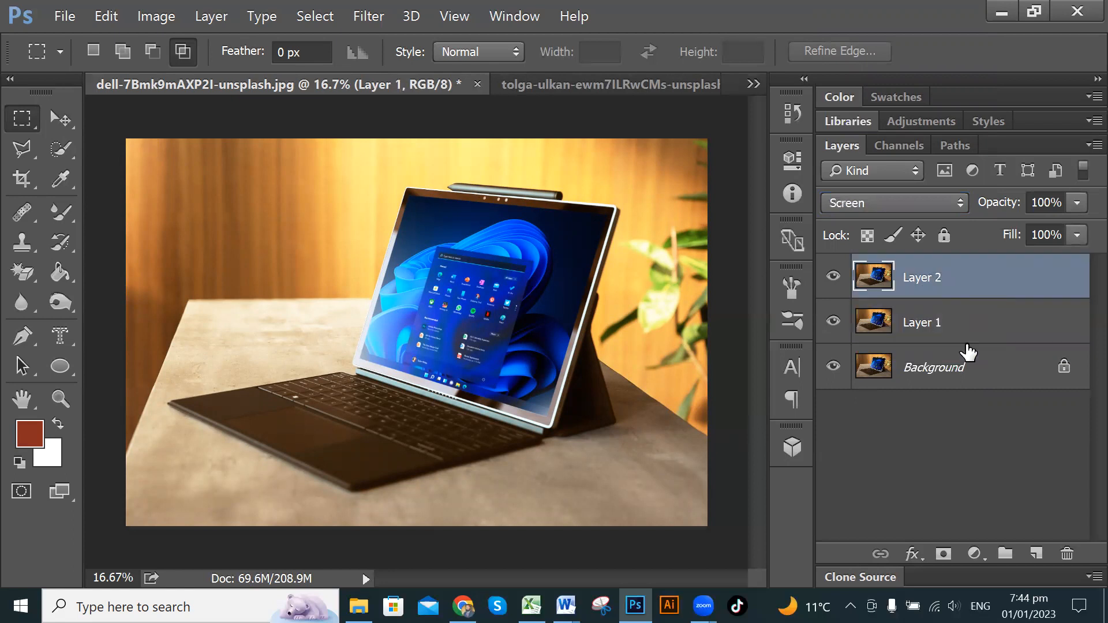
click(961, 373)
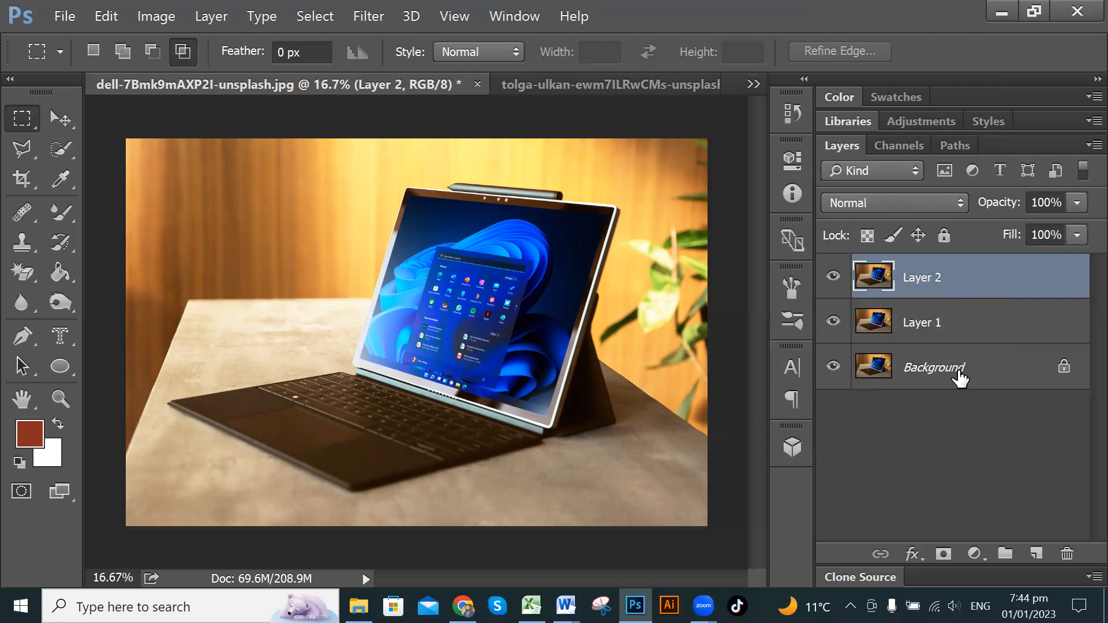
click(957, 322)
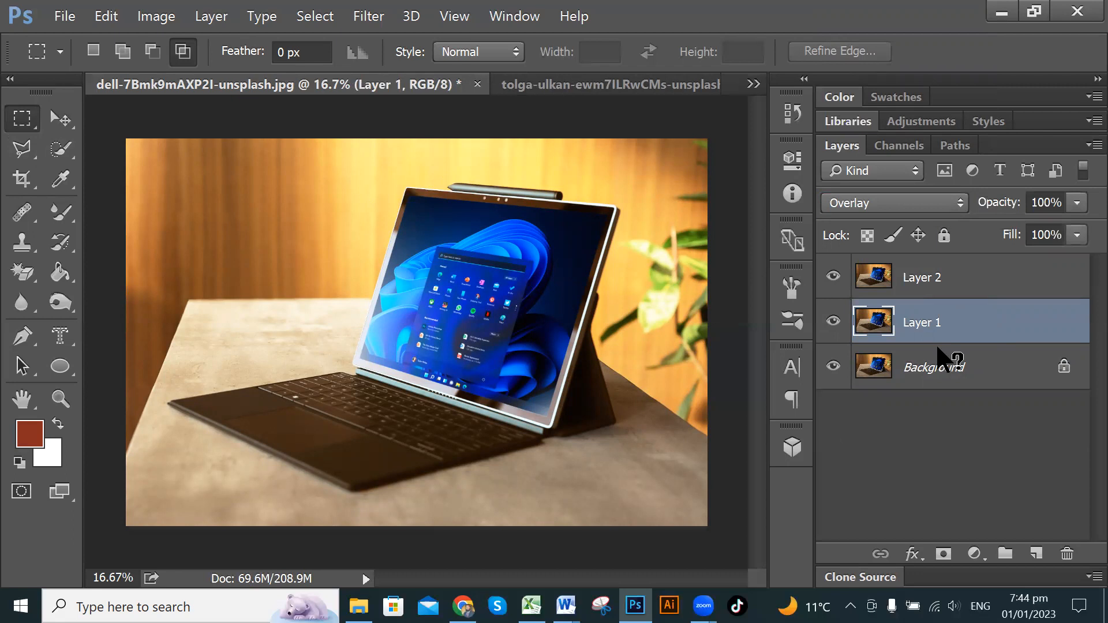
key(shift+alt+s)
Step: Delete Layer 2 and Layer 1, keeping only the Background of the laptop image
click(988, 284)
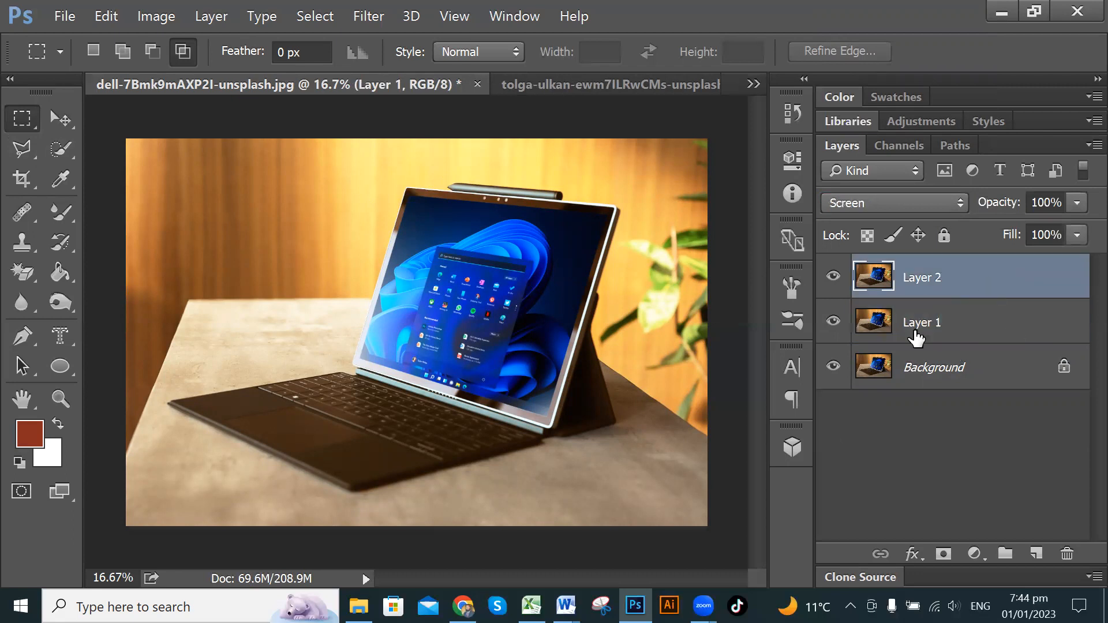
key(Delete)
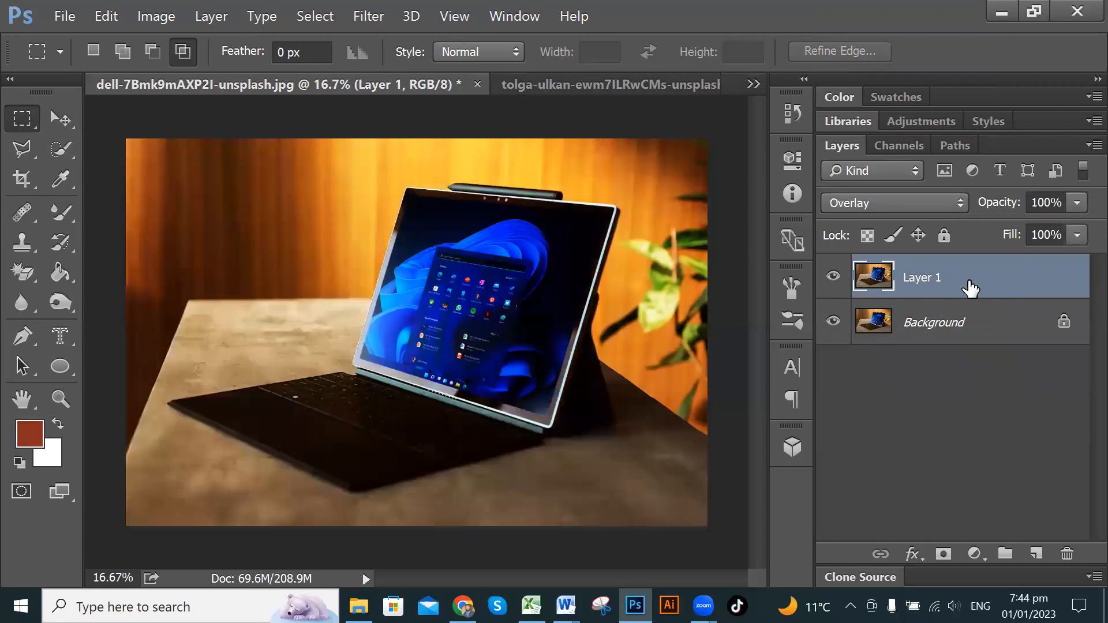
key(Delete)
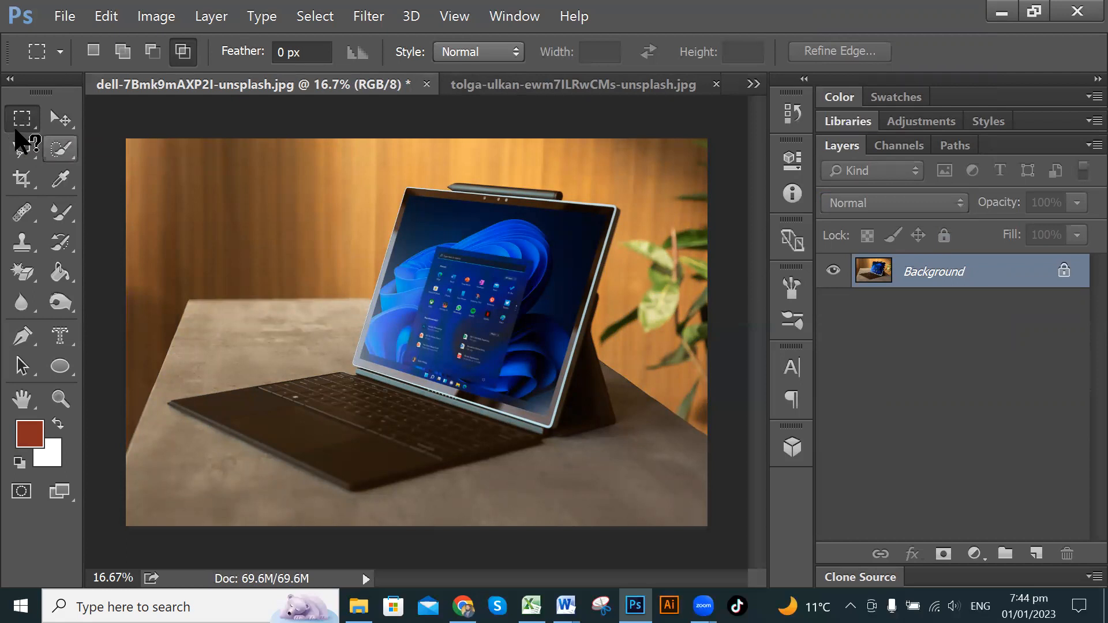
Step: Select the whole laptop photo with the Rectangular Marquee tool, and clear the selection
right_click(21, 119)
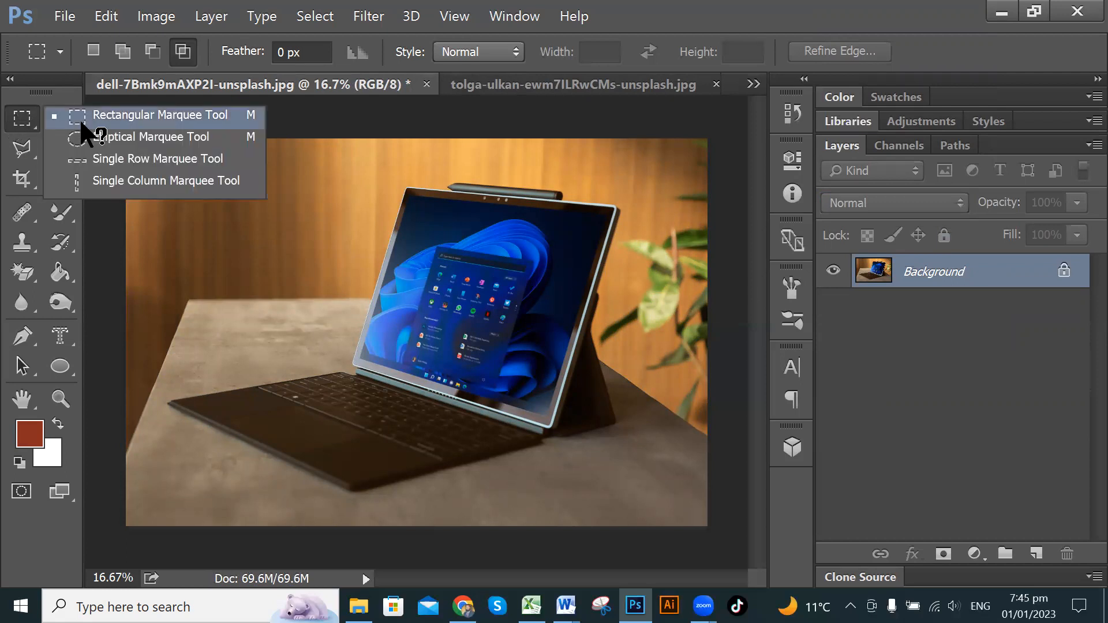
click(81, 121)
drag(126, 139, 718, 540)
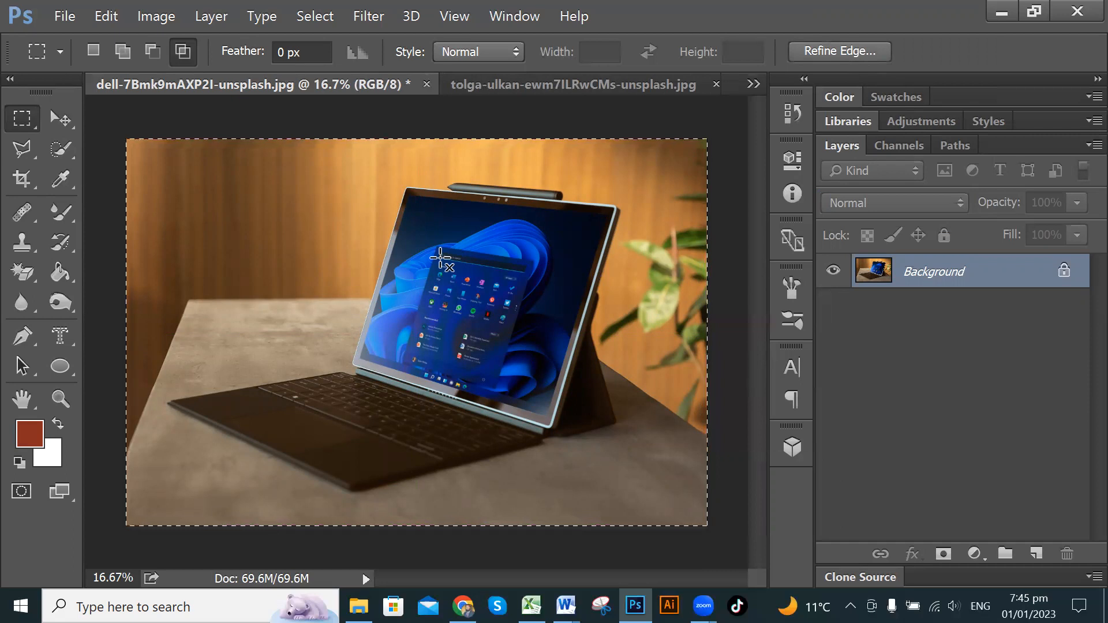
key(ctrl+d)
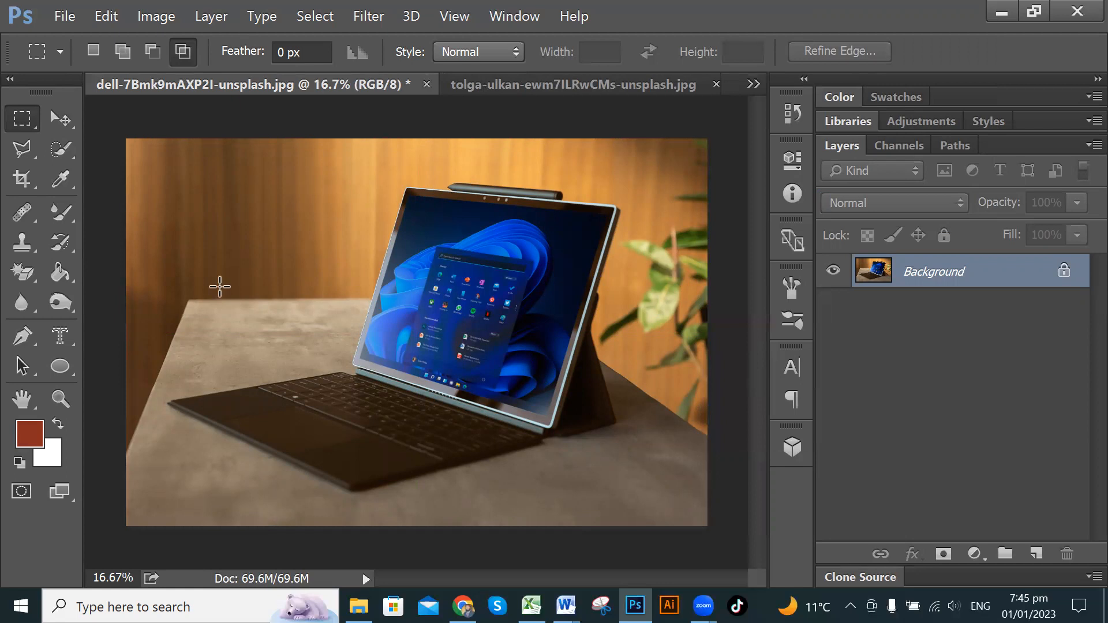
Step: Select the entire laptop image and duplicate it twice, stacking two new layers above the Background
key(ctrl+a)
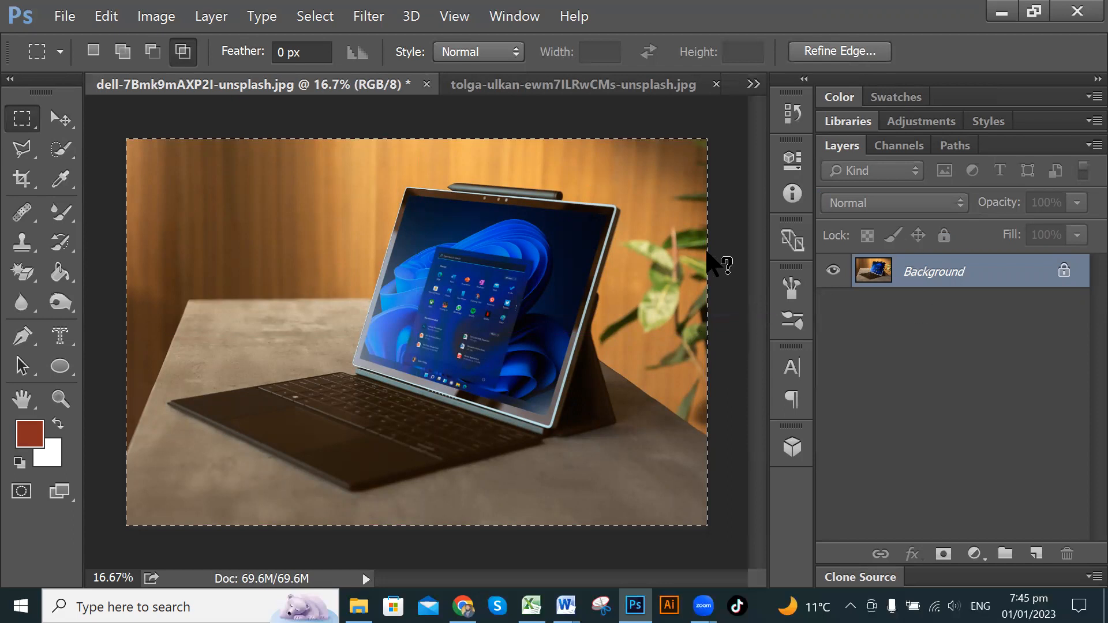
key(ctrl+j)
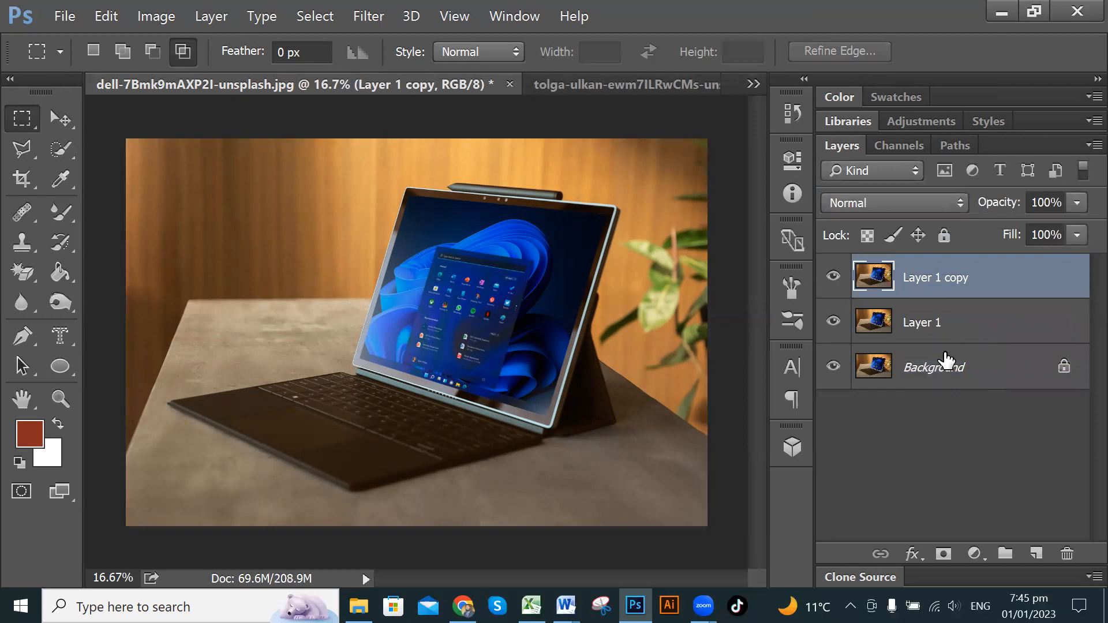
Step: Set the blend mode of Layer 1 copy to Screen and that of Layer 1 to Overlay
click(959, 326)
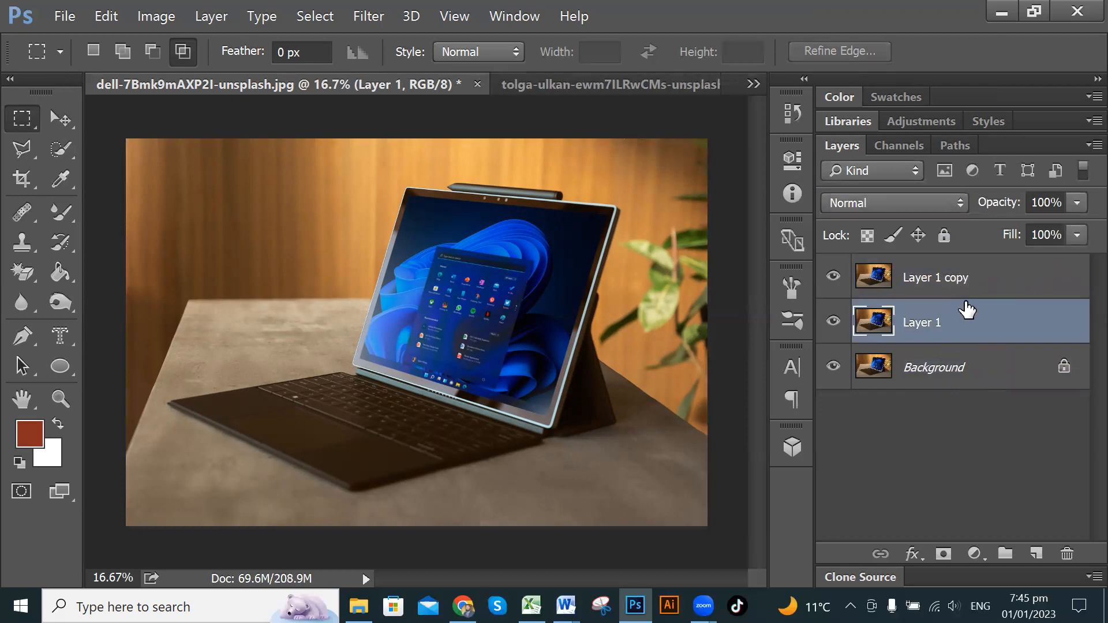
click(961, 281)
click(958, 312)
click(956, 283)
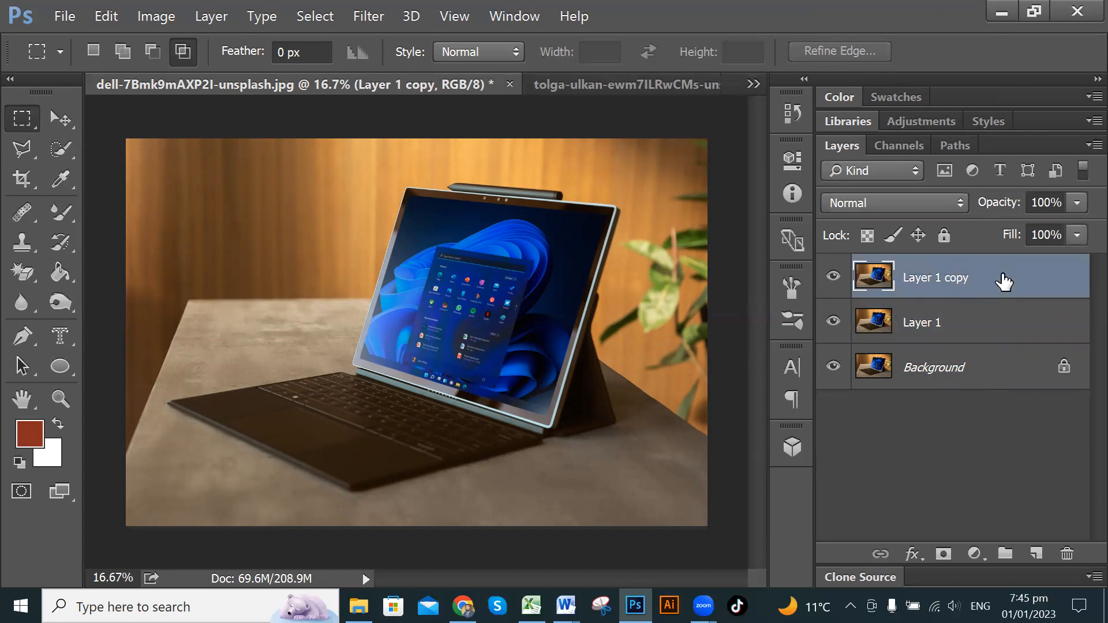
click(950, 202)
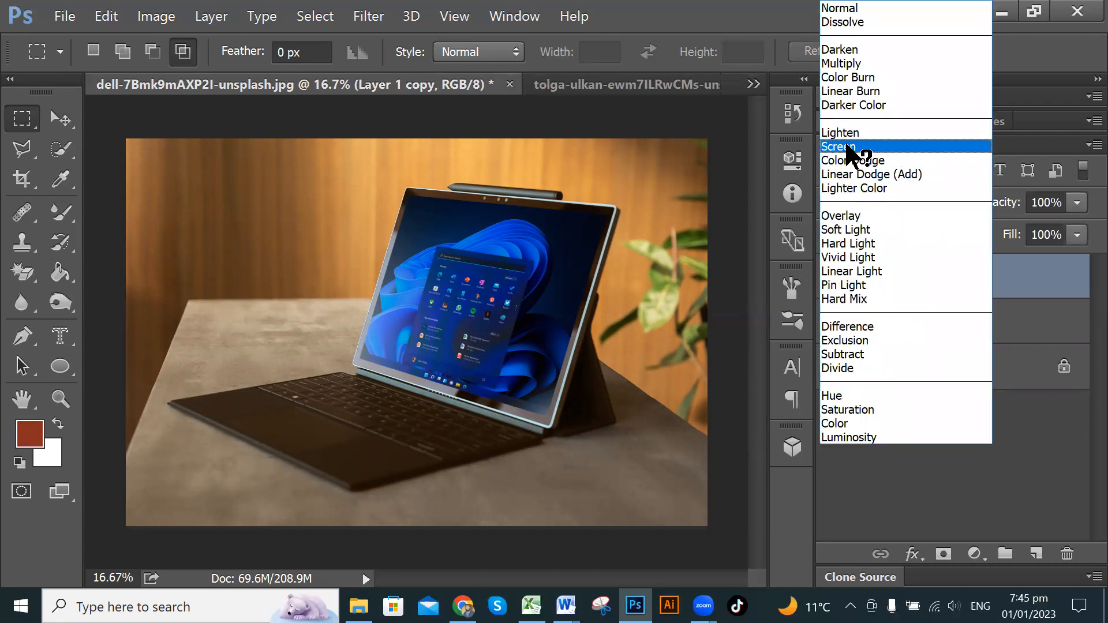
click(850, 148)
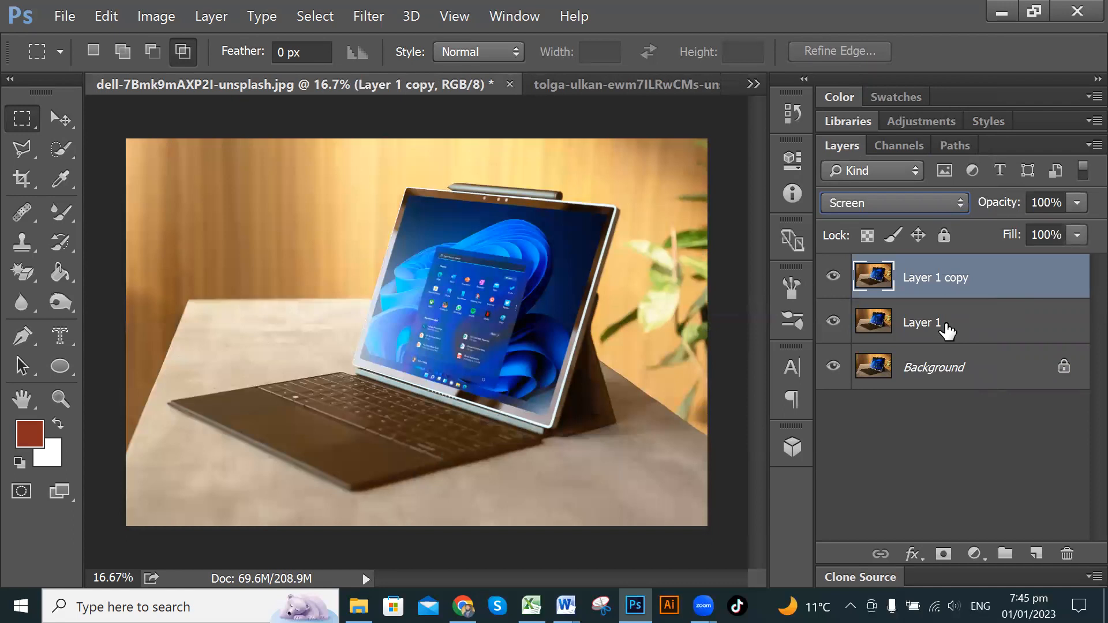
click(947, 331)
click(918, 202)
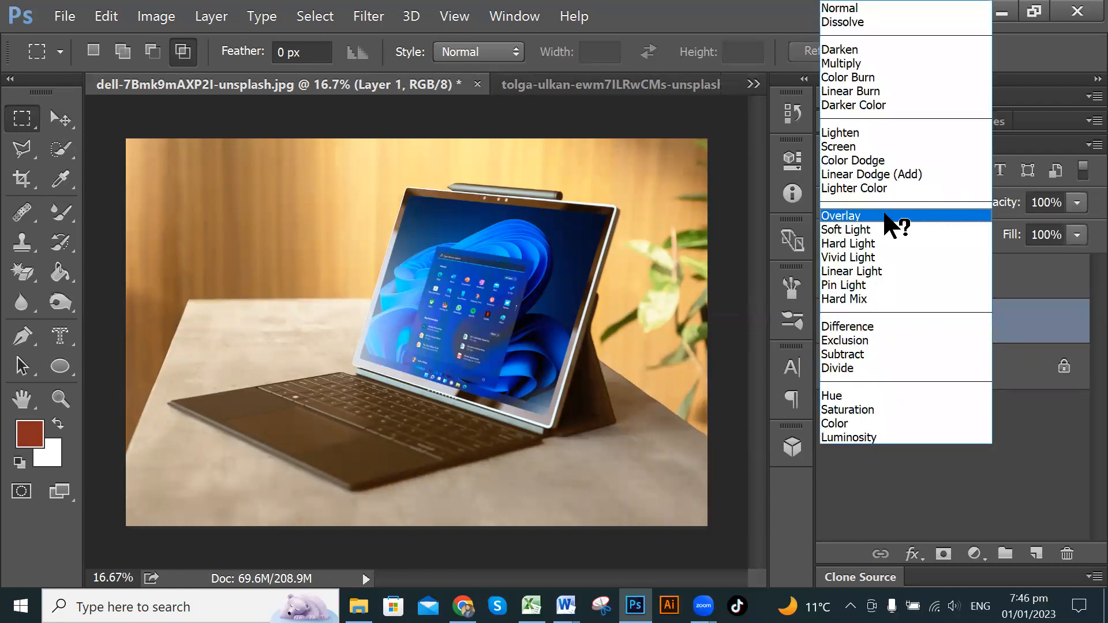
click(894, 216)
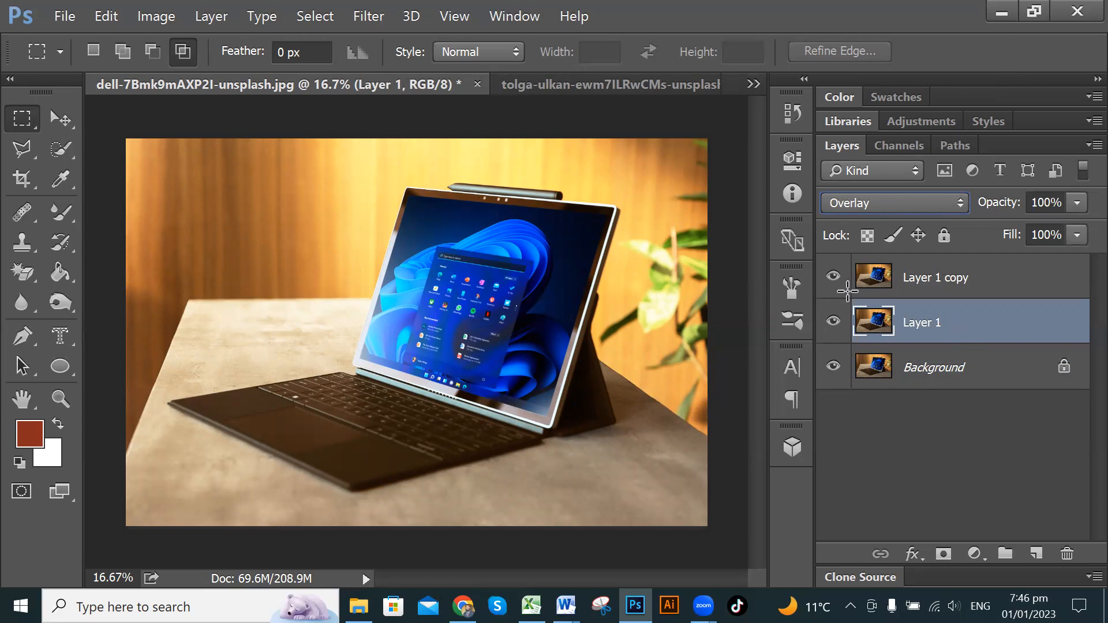
Step: Review the blend modes of Layer 1 and Layer 1 copy by selecting the two layers alternately
key(alt+shift+s)
click(930, 297)
click(971, 318)
click(972, 279)
click(967, 324)
click(960, 279)
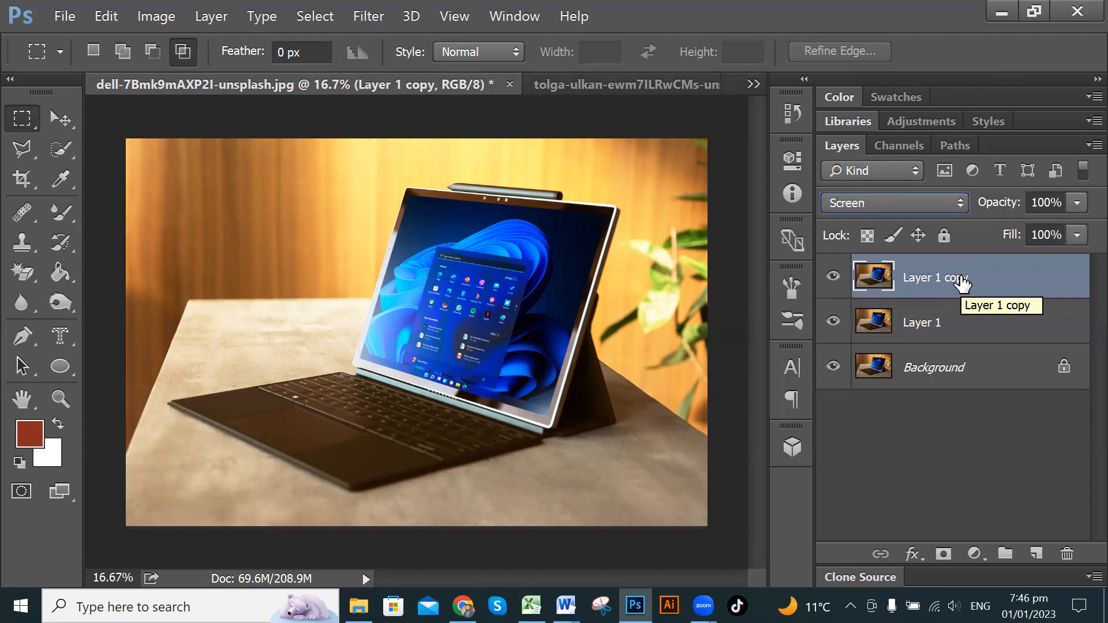